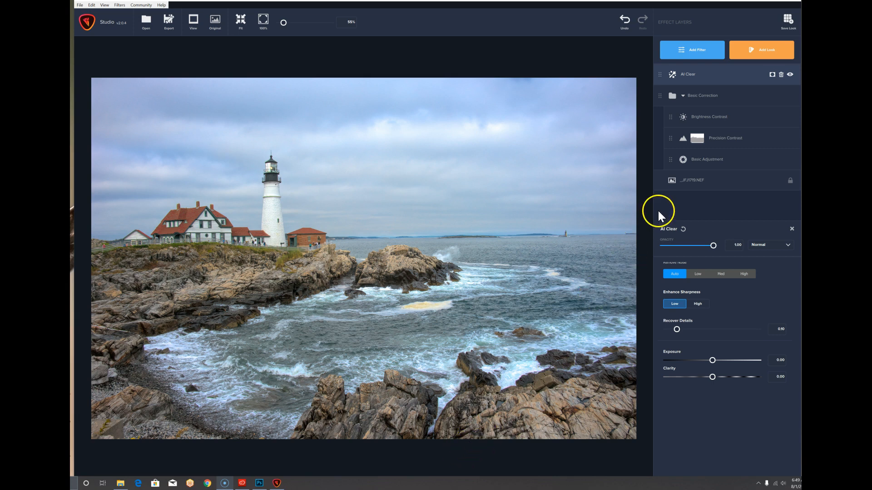
Step: Add a Color Overlay filter above AI Clear and set its color to slate blue, #5d6279
left_click(698, 54)
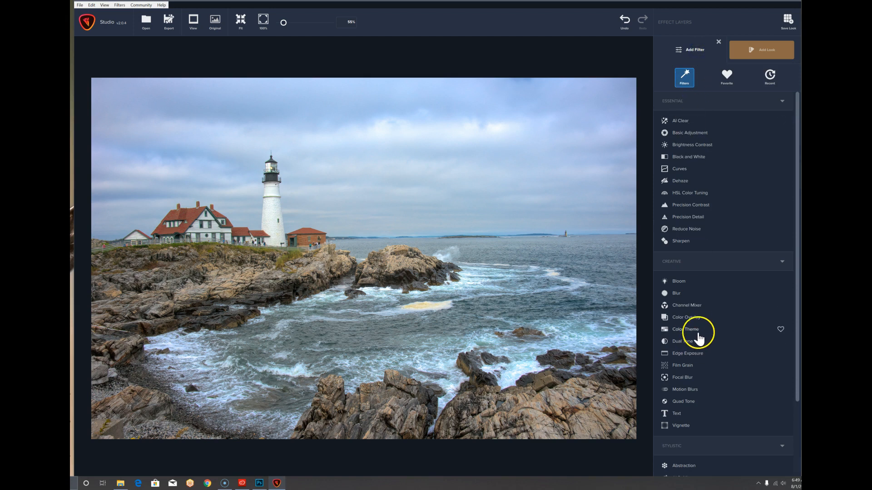
left_click(698, 318)
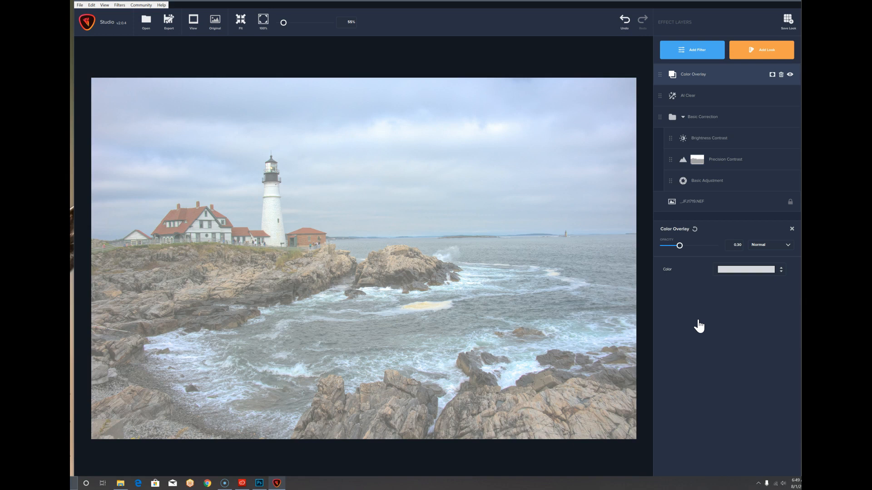
left_click(740, 270)
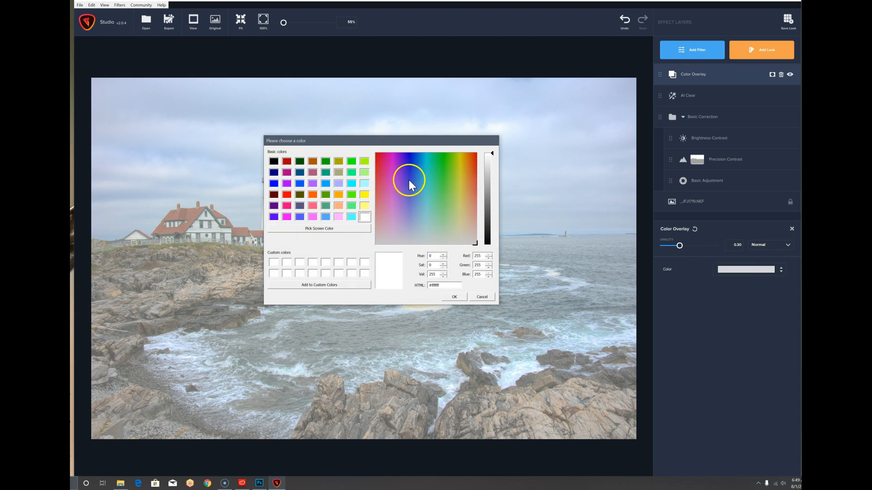
left_click_drag(408, 217, 412, 224)
left_click_drag(485, 191, 489, 201)
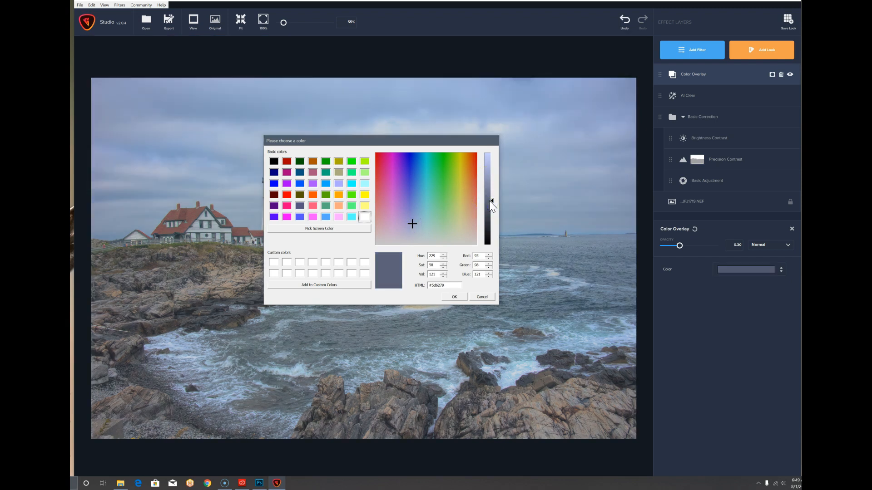
left_click(456, 297)
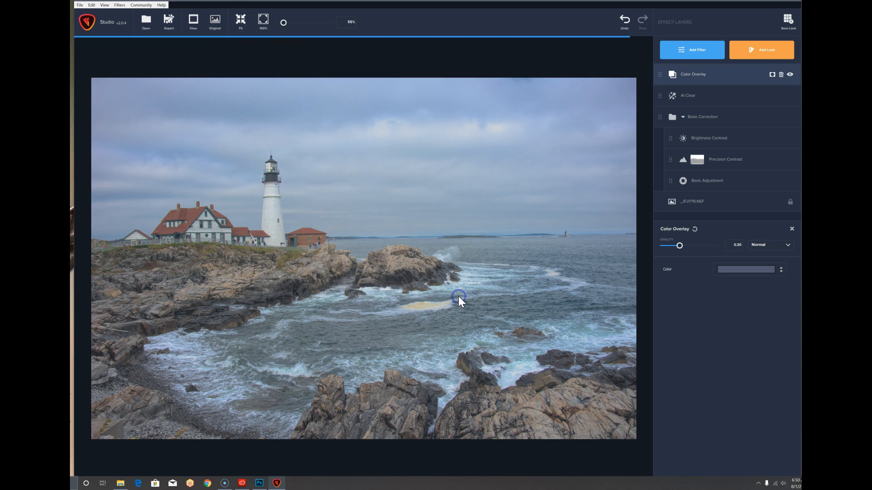
Step: Raise the blue color overlay's opacity to 1.00 and set its blend mode to Overlay
left_click_drag(676, 248, 721, 245)
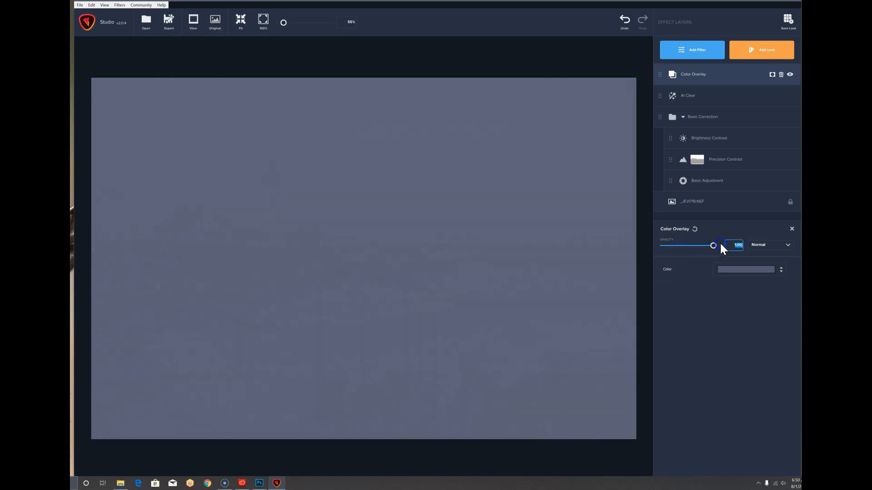
left_click(791, 245)
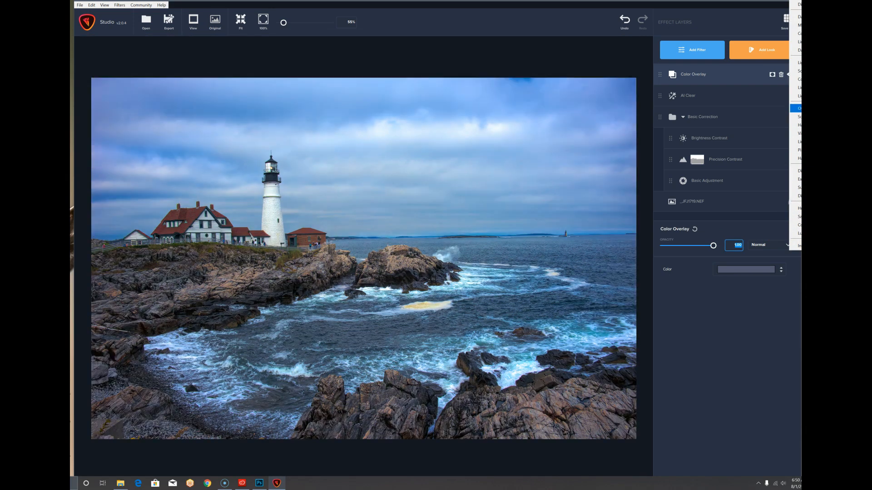
left_click(795, 108)
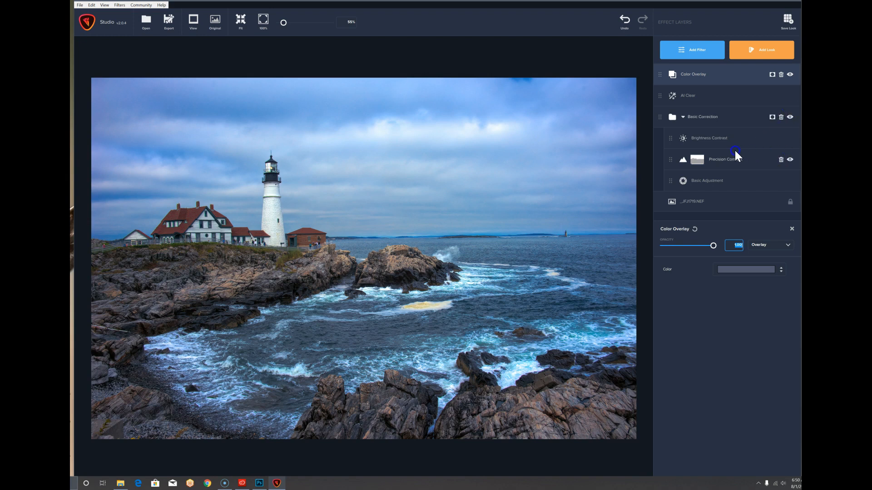
Step: Add a second Color Overlay filter on top and set its color to golden yellow, #ffdf6b
left_click(701, 57)
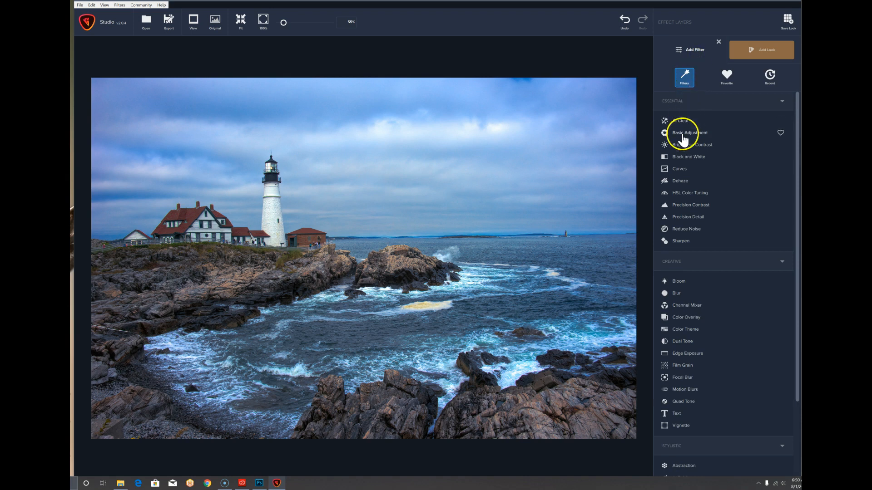
left_click(688, 316)
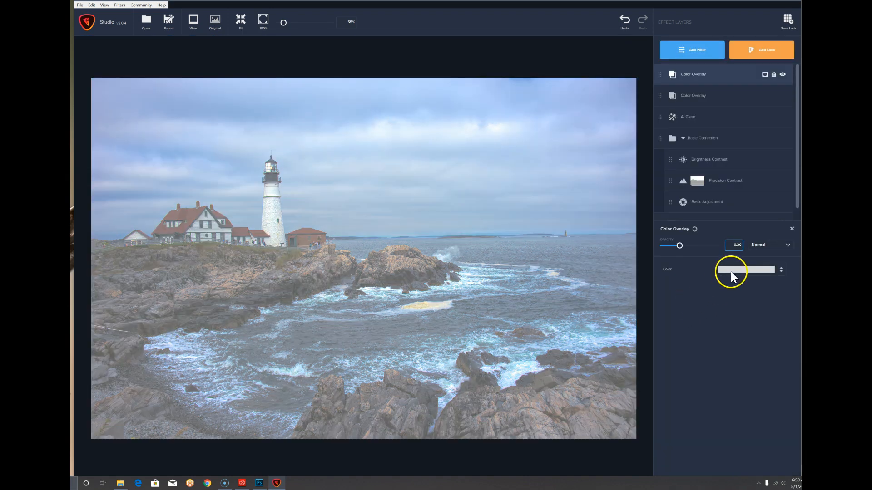
left_click(731, 271)
left_click(462, 214)
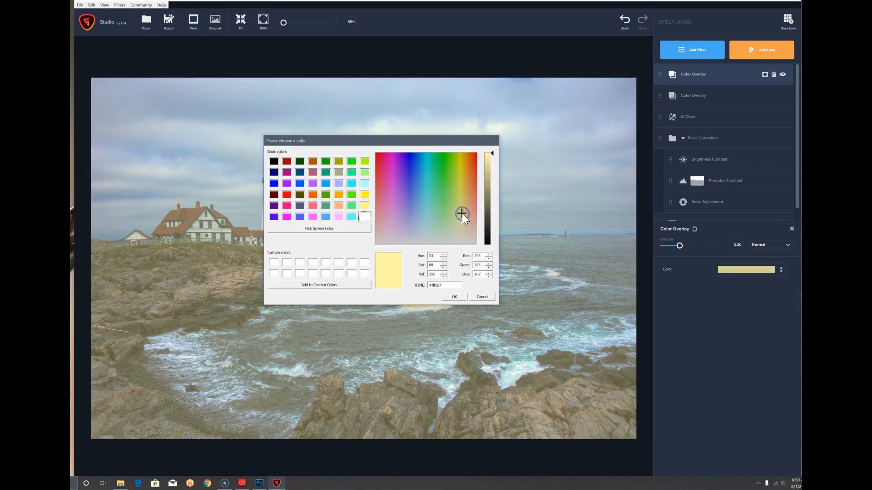
left_click_drag(464, 211, 465, 209)
left_click(455, 296)
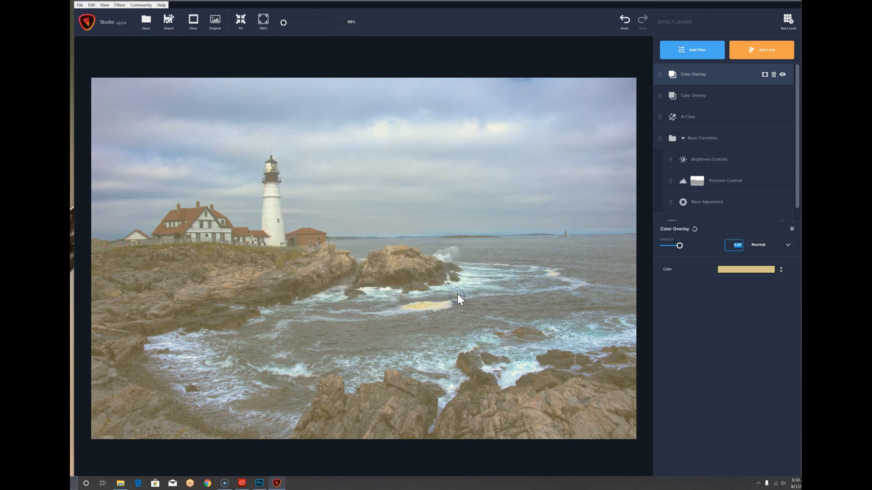
left_click(731, 270)
left_click(464, 193)
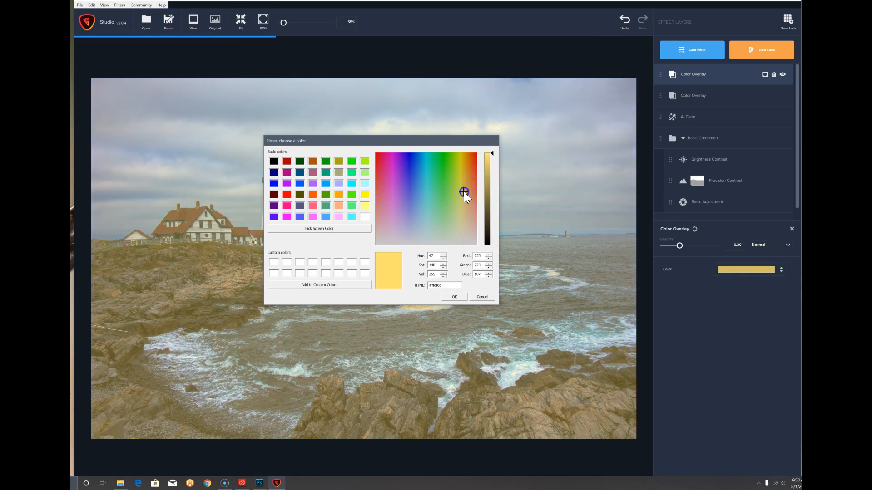
left_click(459, 295)
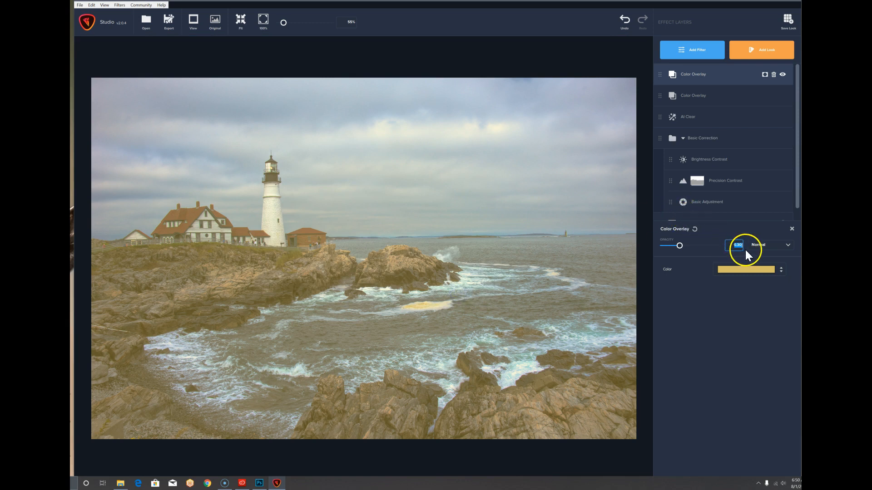
Step: Try the Overlay blend mode on the yellow color overlay and return it to Normal
left_click(771, 248)
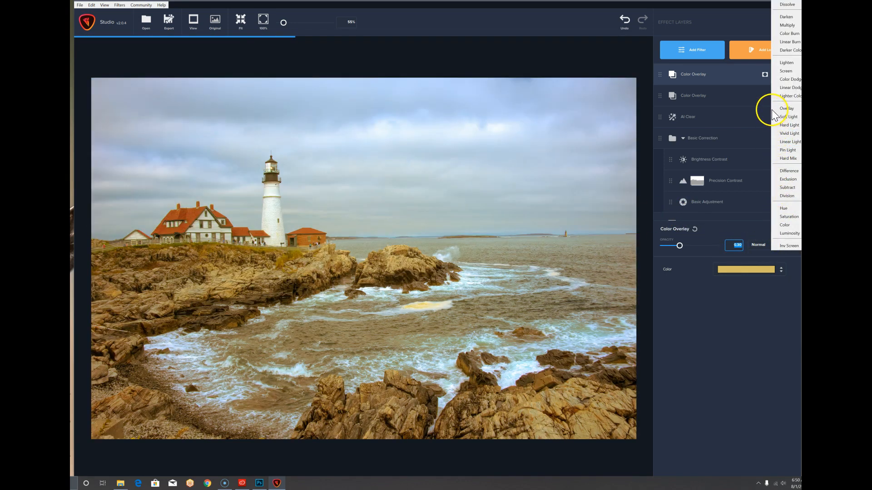
left_click(774, 109)
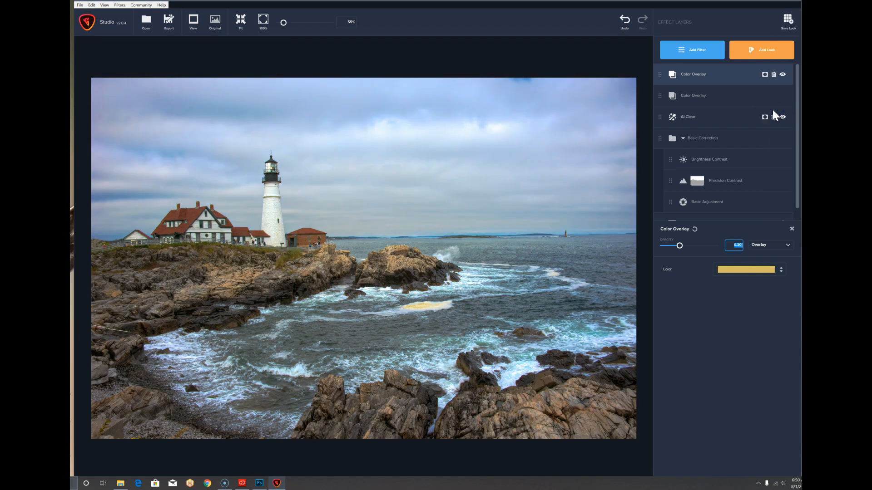
left_click(784, 246)
left_click(786, 13)
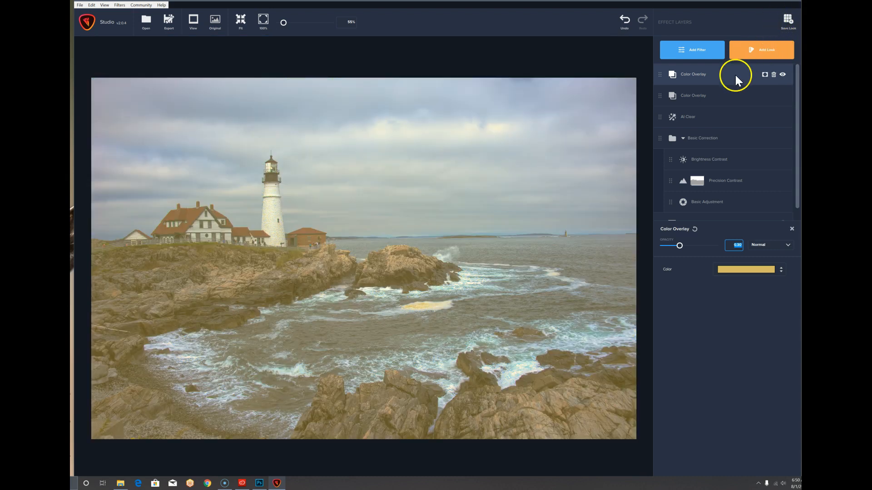
Step: Set the blue color overlay's blend mode to Normal
left_click(726, 92)
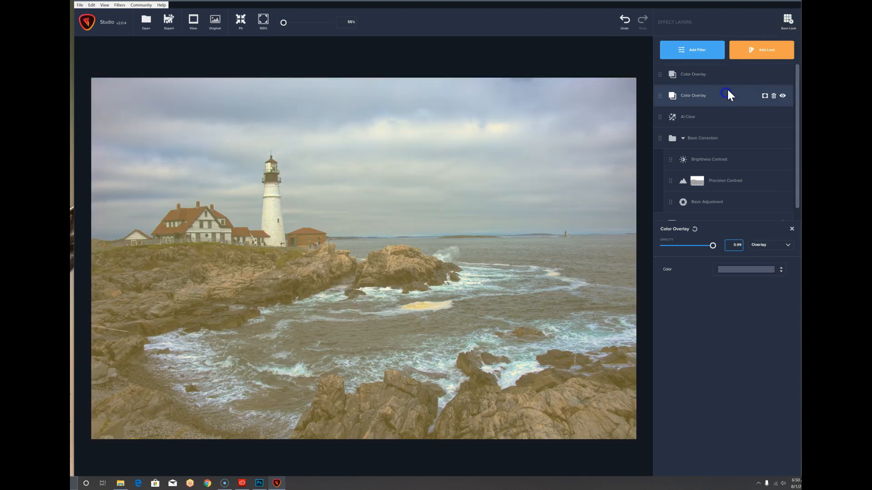
left_click(783, 247)
left_click(792, 213)
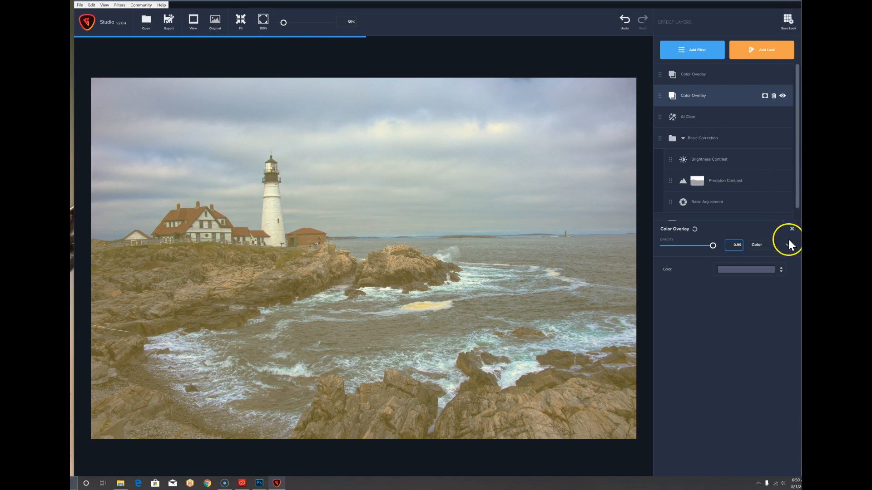
left_click(787, 245)
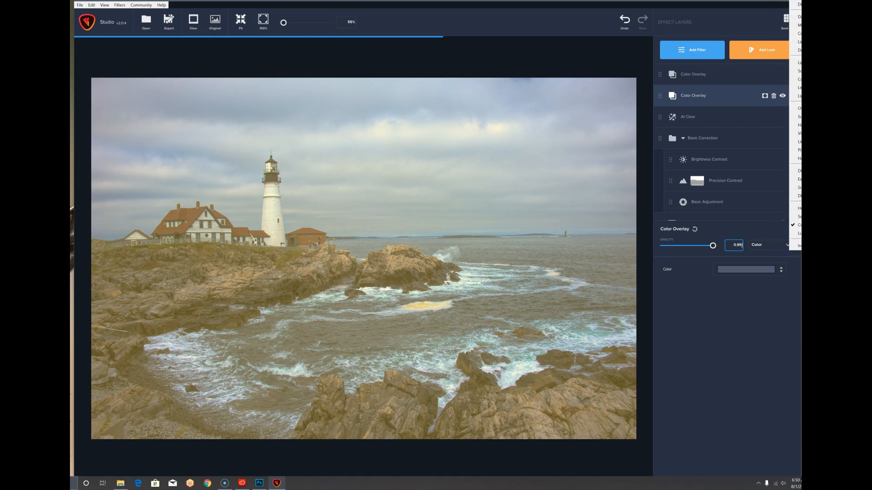
left_click(797, 1)
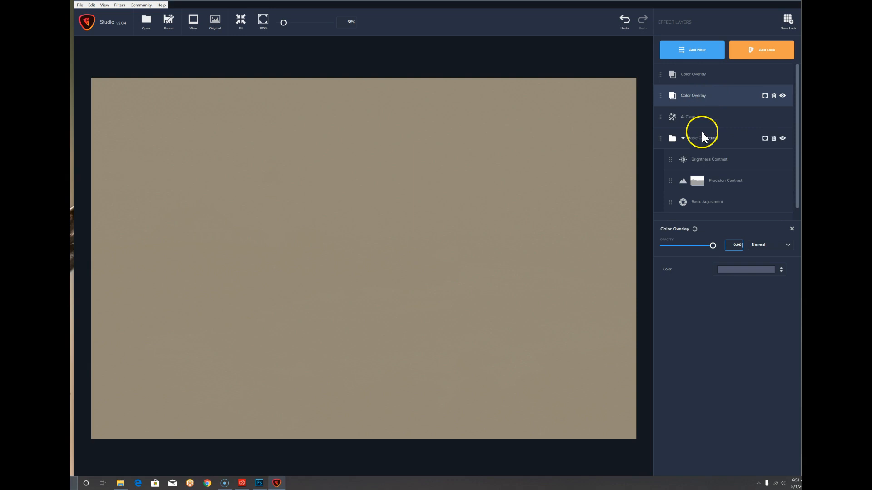
Step: Raise the yellow overlay's opacity to 1.00 and apply a gradient mask limiting it to the sky, fading across the horizon, with Edge Aware 0.00
left_click(712, 81)
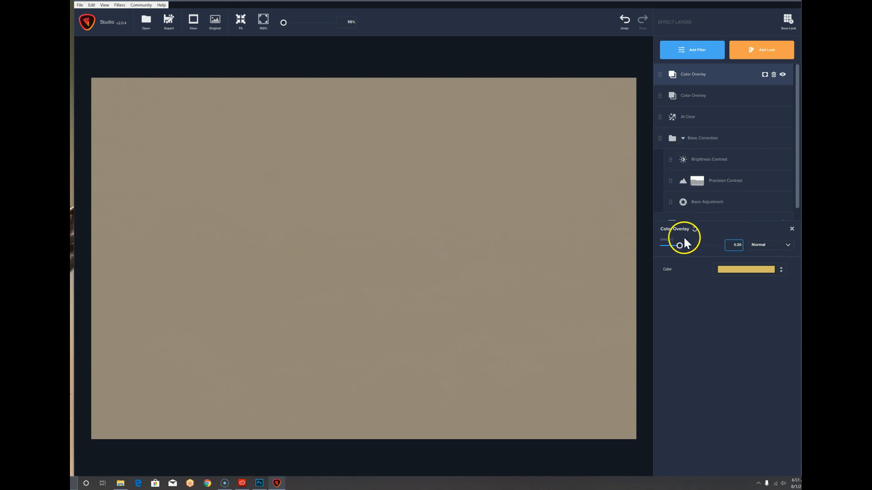
left_click_drag(682, 245, 722, 246)
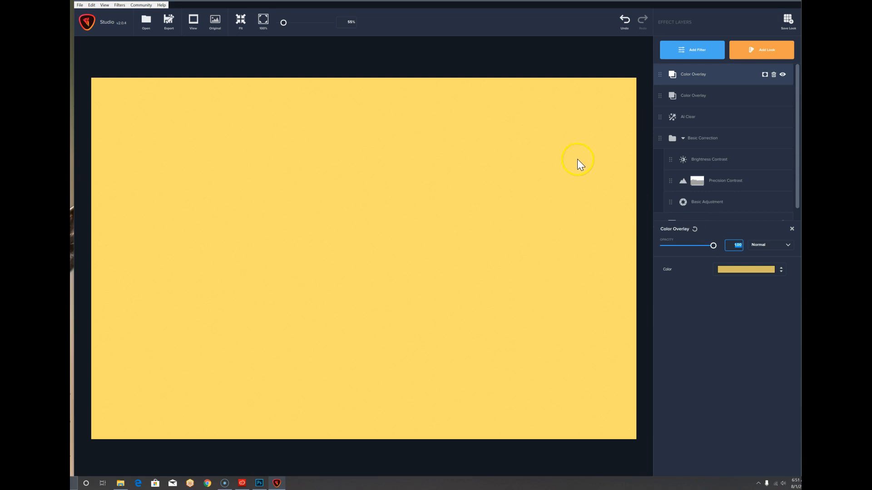
left_click(761, 73)
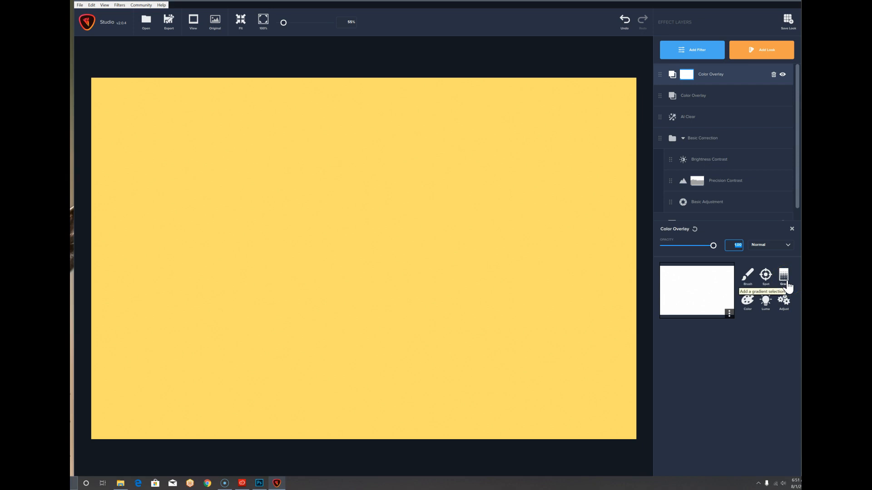
left_click(786, 284)
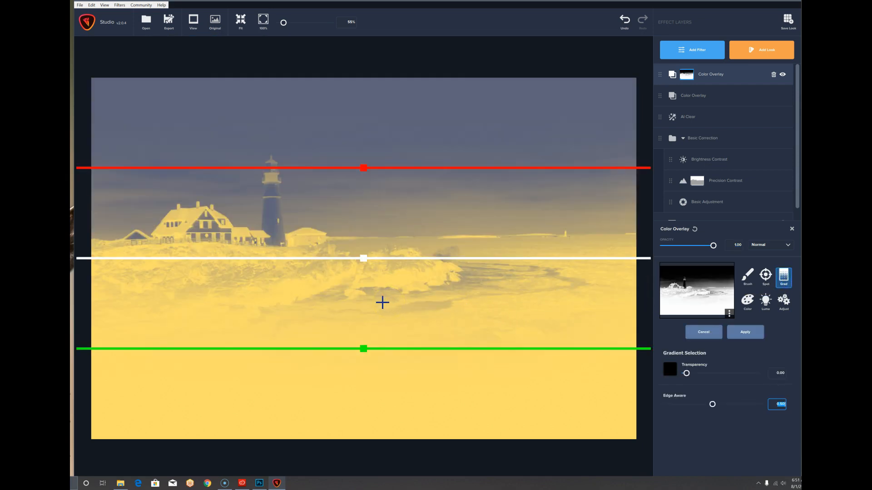
left_click_drag(376, 321, 373, 162)
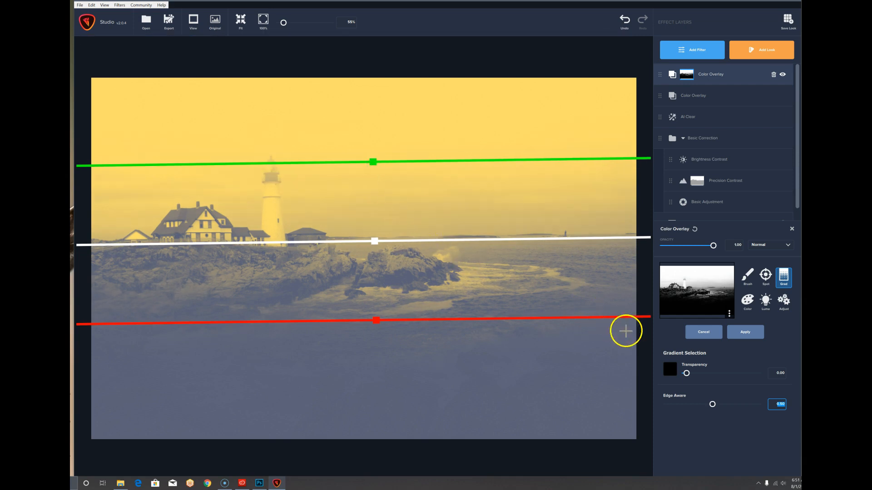
left_click_drag(712, 405, 666, 405)
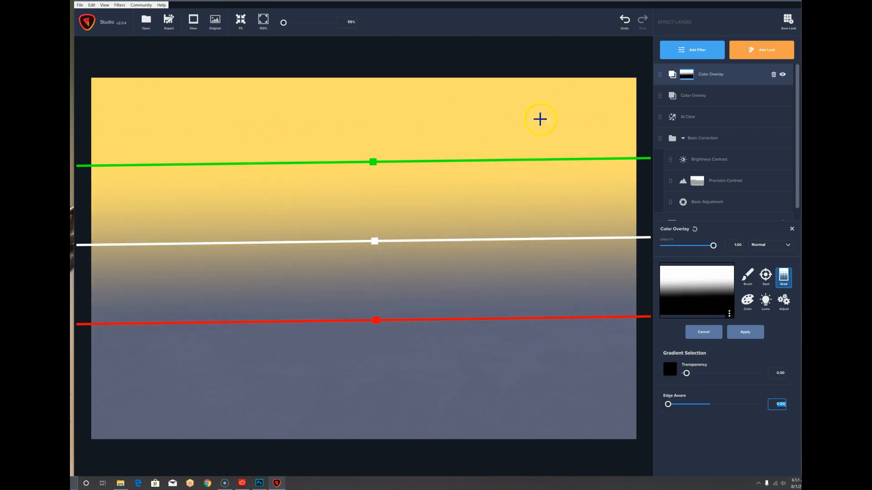
left_click(743, 331)
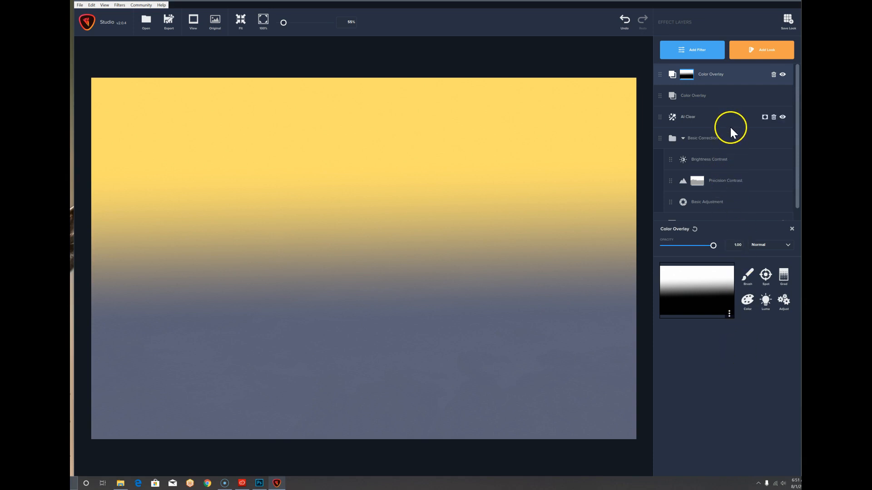
Step: Set the blend mode of the unmasked blue color overlay to Overlay
left_click(726, 97)
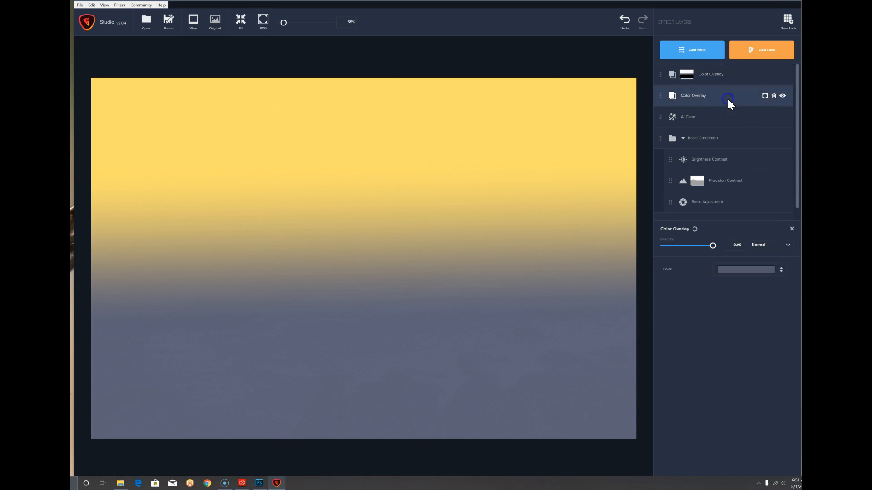
left_click(778, 244)
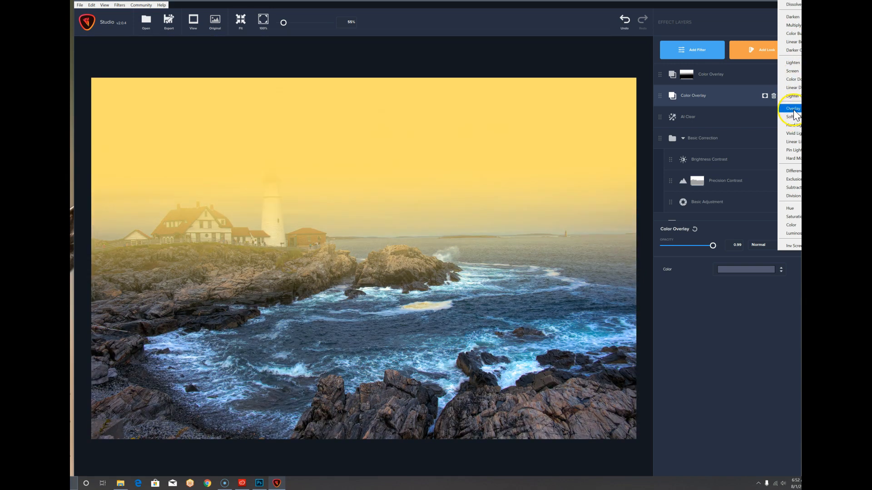
left_click(794, 109)
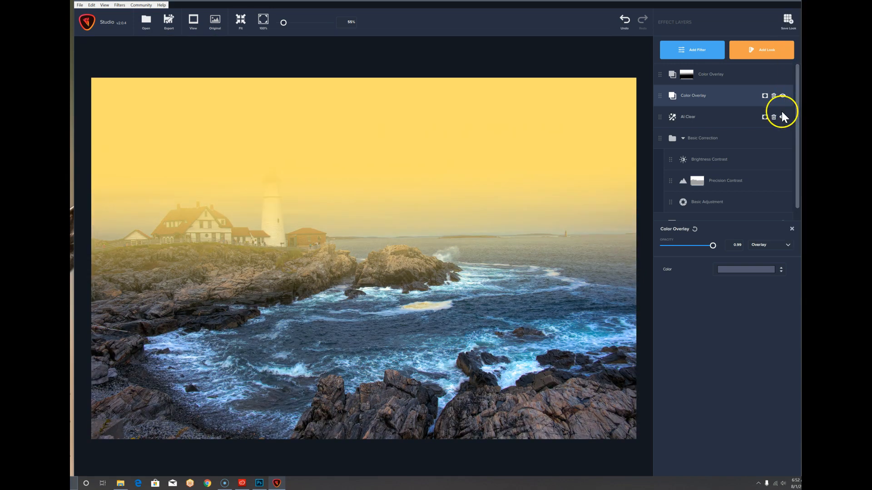
Step: Set the masked yellow overlay's blend mode to Soft Light and lower its opacity to 0.30
left_click(762, 77)
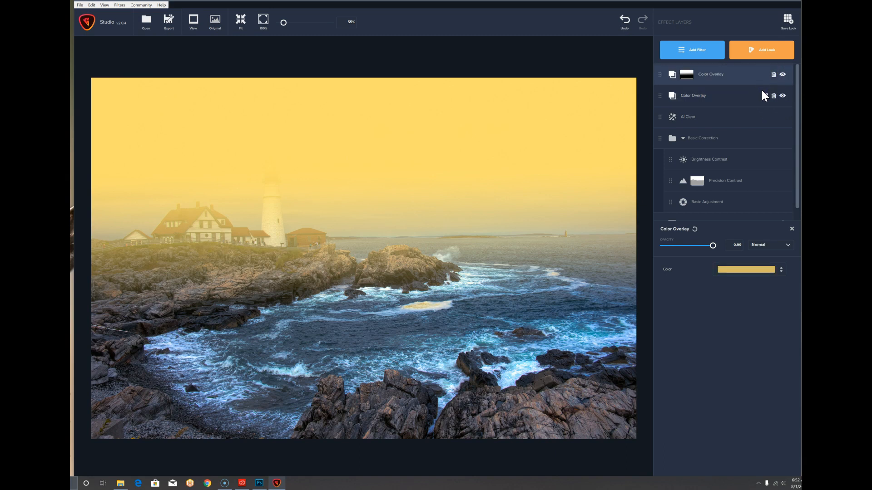
left_click(788, 246)
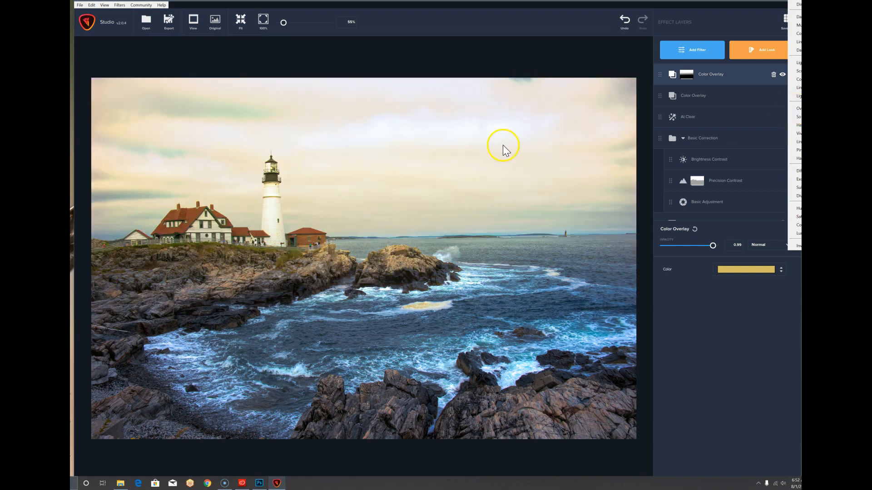
left_click(795, 118)
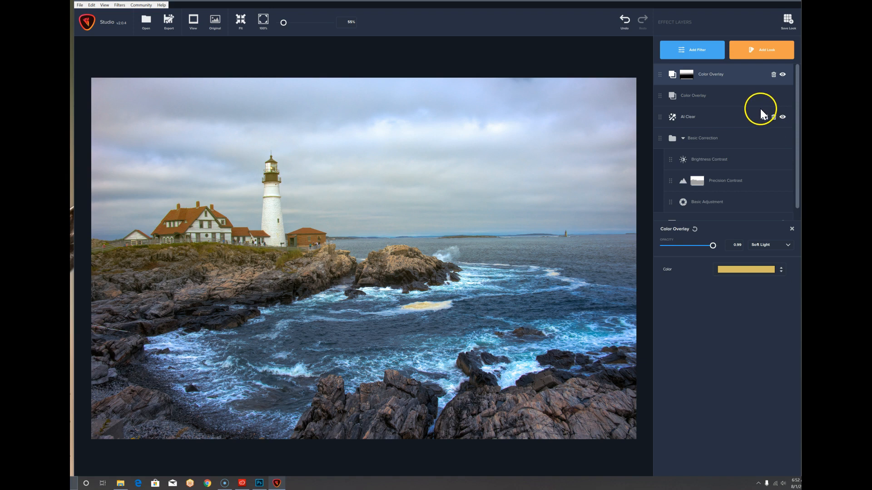
left_click(678, 246)
left_click_drag(677, 247, 680, 246)
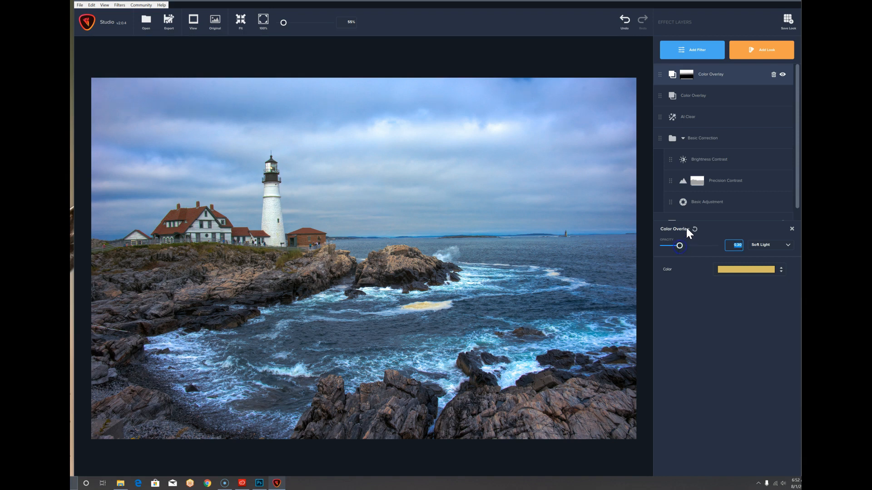
Step: Set the opacity of the unmasked blue color overlay to 0.30
left_click(721, 98)
left_click(677, 244)
left_click_drag(678, 244, 680, 244)
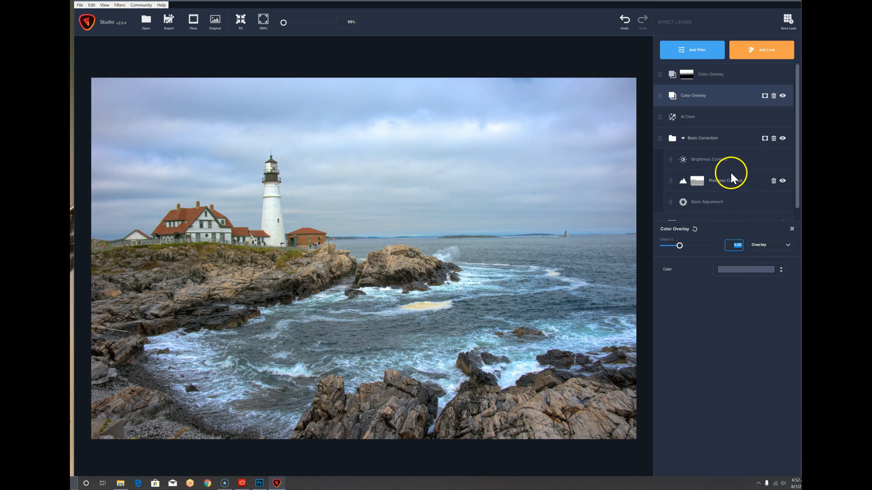
Step: Hide both color overlays and show them again to compare the photo with and without the grading
left_click(782, 96)
left_click(790, 75)
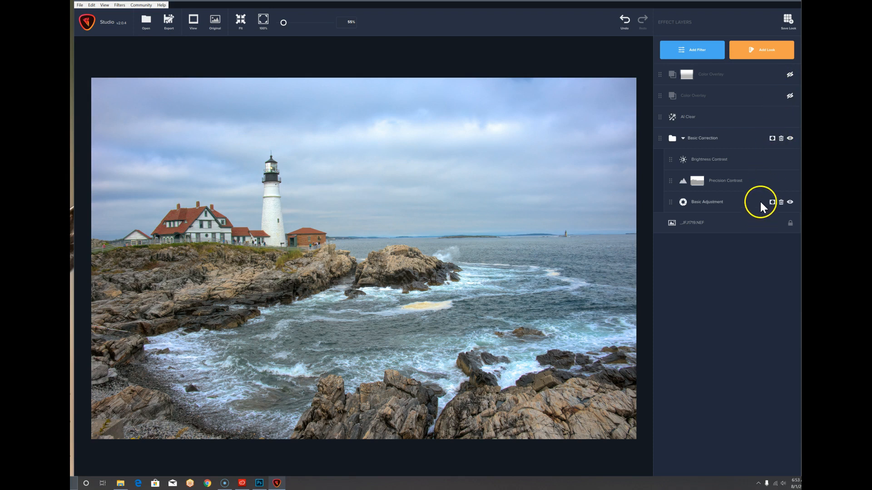
left_click(789, 75)
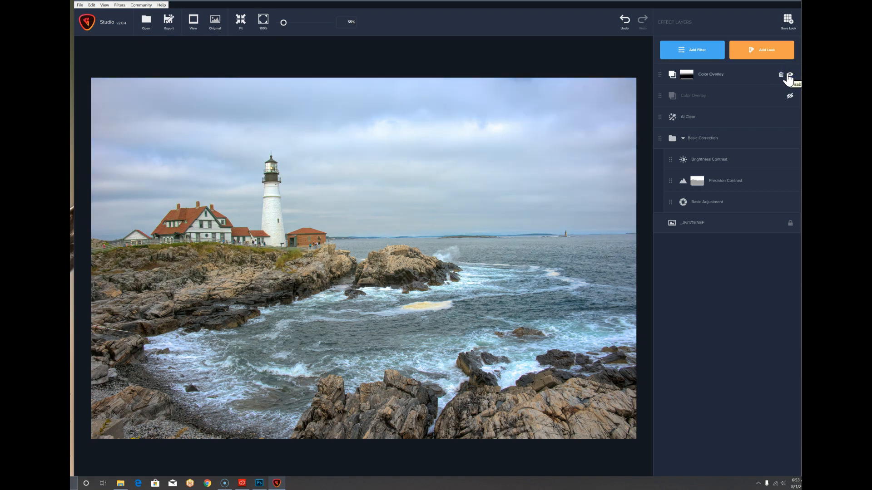
left_click(790, 97)
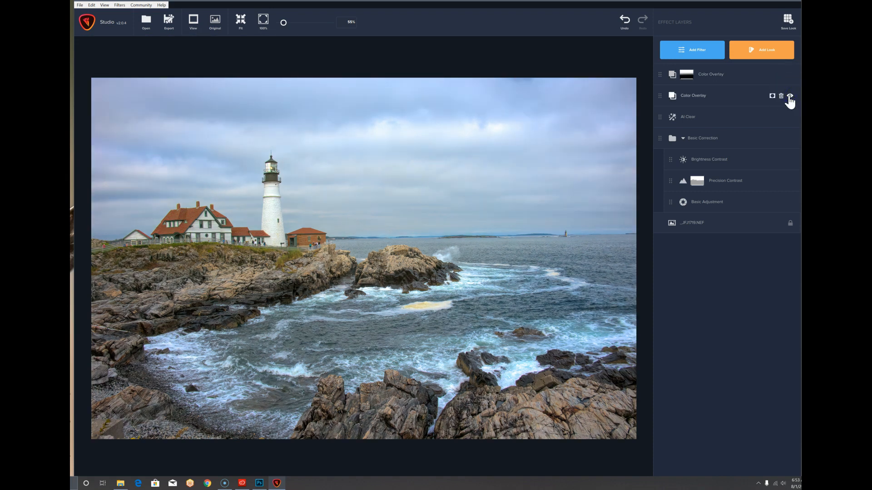
Step: Try the masked yellow overlay at 0.60 opacity, then settle on about 0.4
left_click(747, 77)
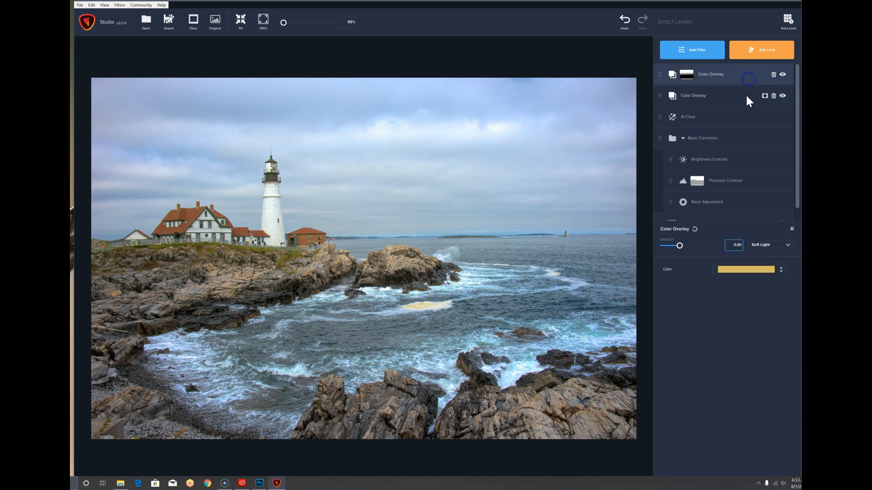
left_click_drag(679, 248, 694, 248)
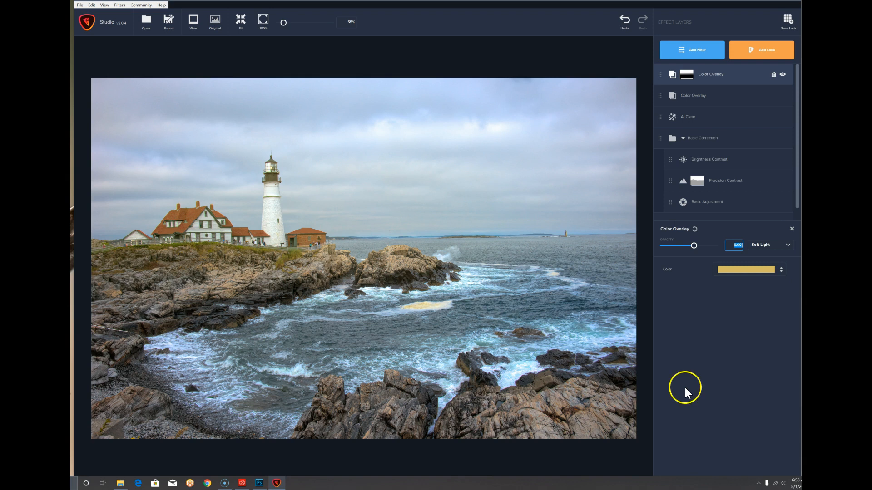
left_click_drag(694, 245, 685, 245)
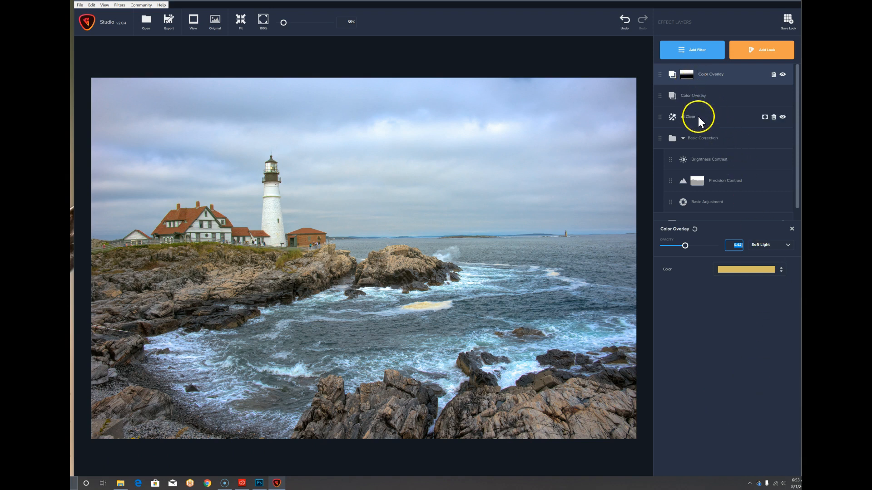
Step: Add a new Color Overlay filter, set its color to near-black #020202 and raise its opacity to 0.97
left_click(709, 52)
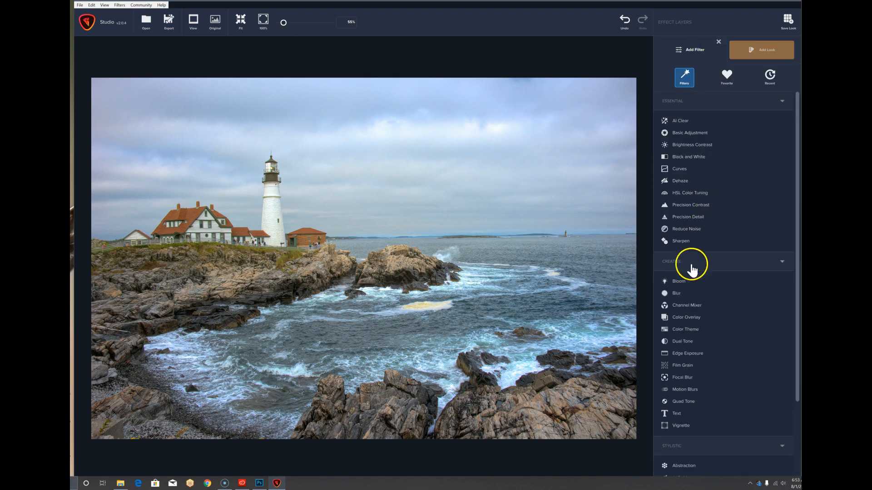
left_click(677, 318)
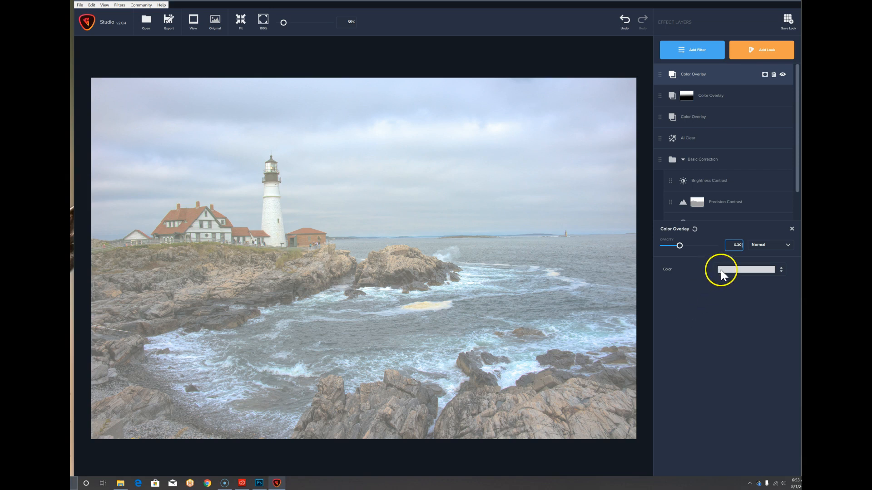
left_click(741, 270)
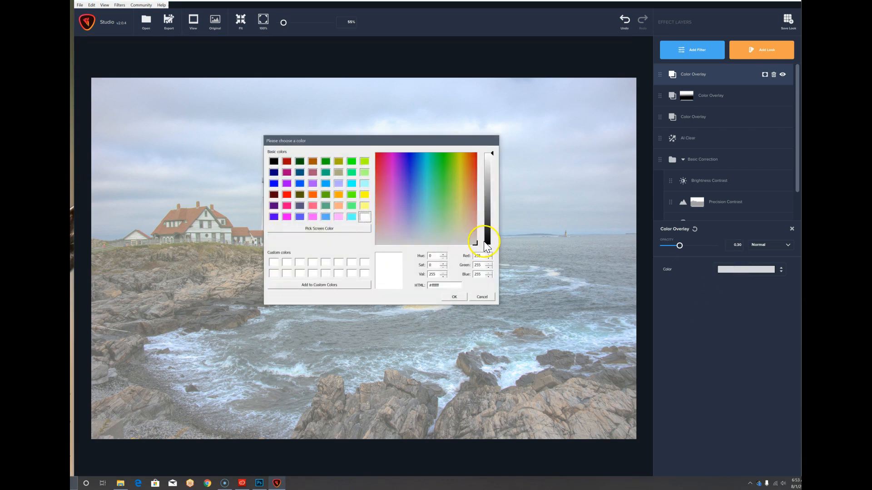
left_click(490, 244)
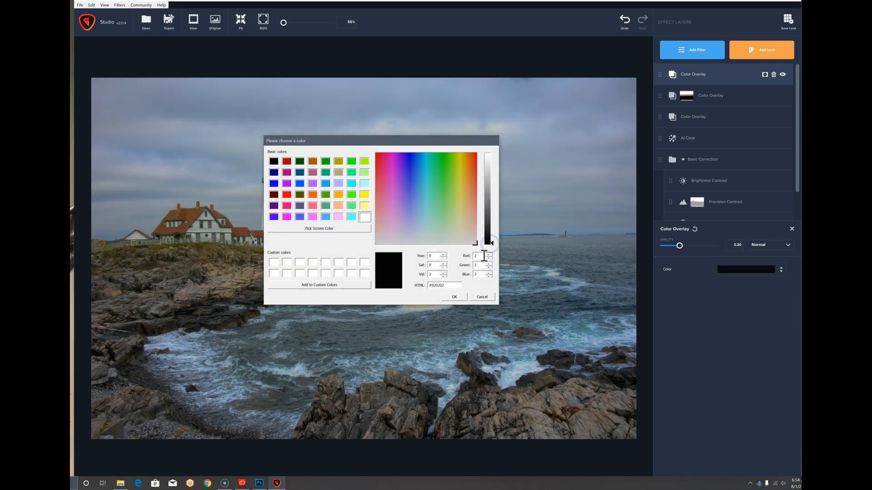
left_click(454, 299)
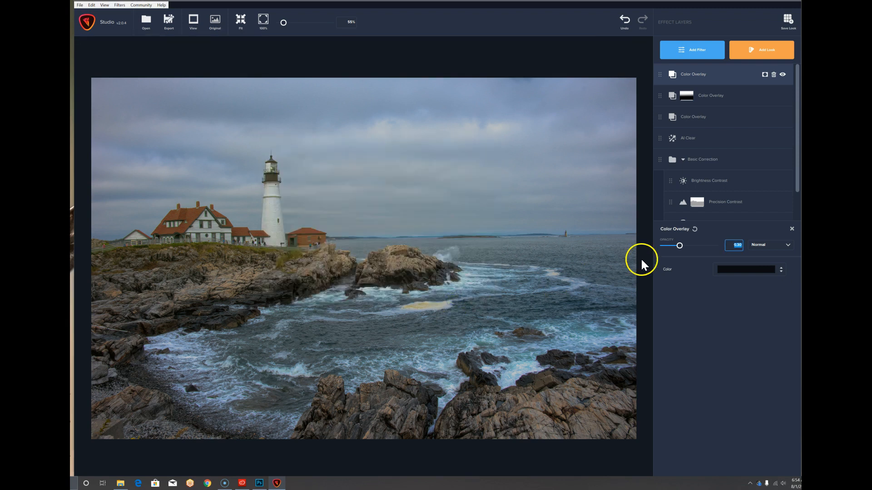
left_click_drag(680, 245, 712, 244)
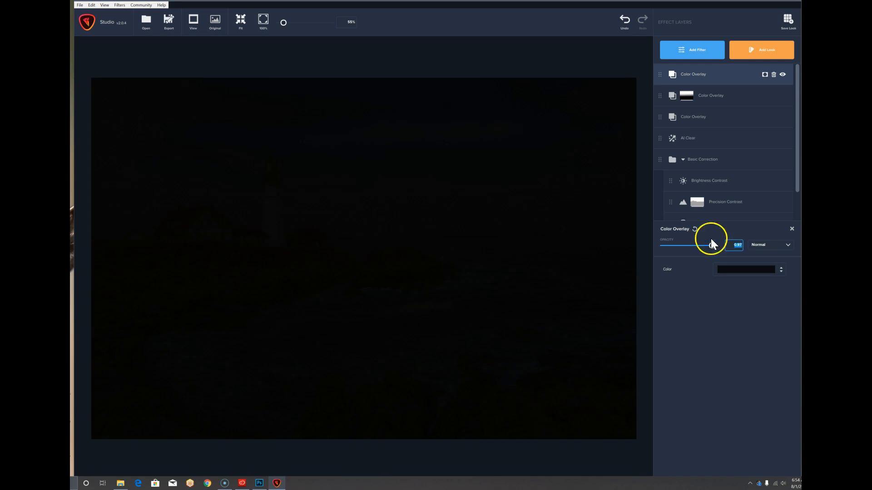
Step: Add another Color Overlay filter in its default white and raise its opacity to 1.00
left_click(690, 52)
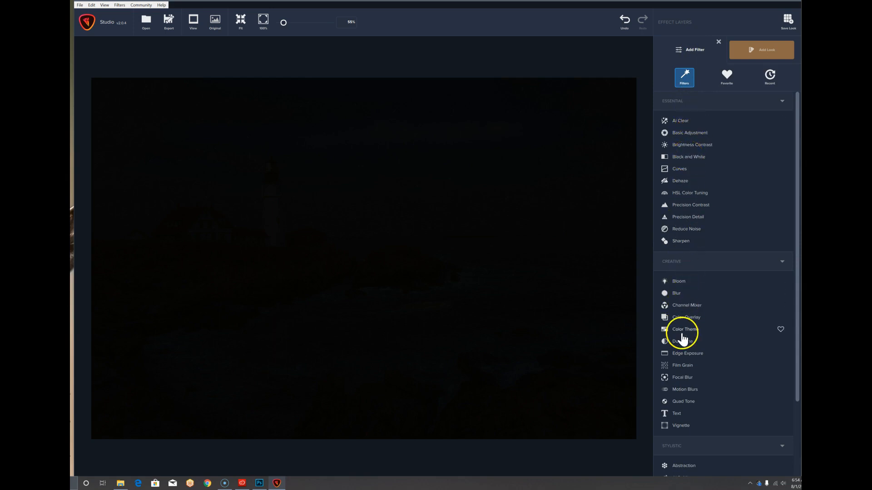
left_click(689, 320)
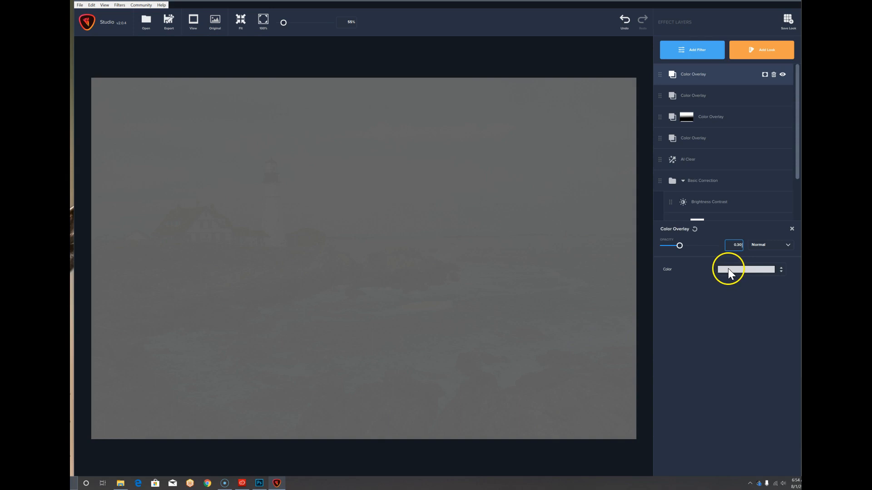
left_click_drag(679, 245, 724, 245)
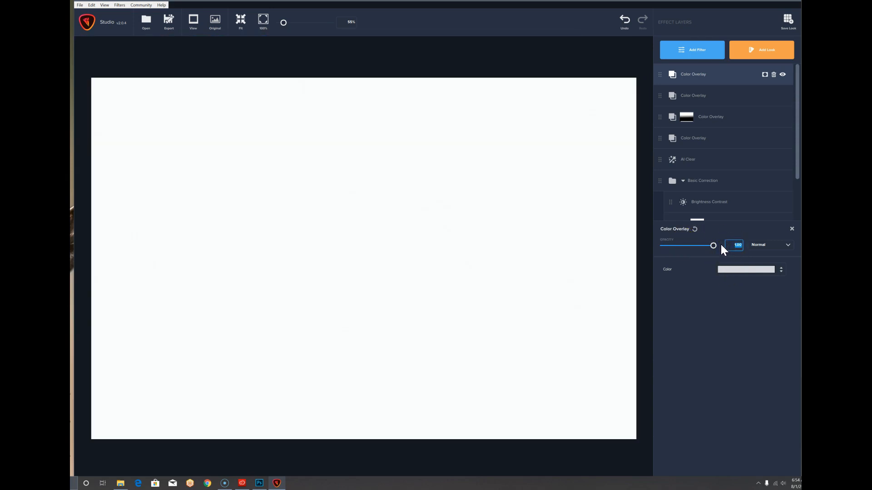
Step: Add a mask to the white color overlay and invert it to black
left_click(764, 74)
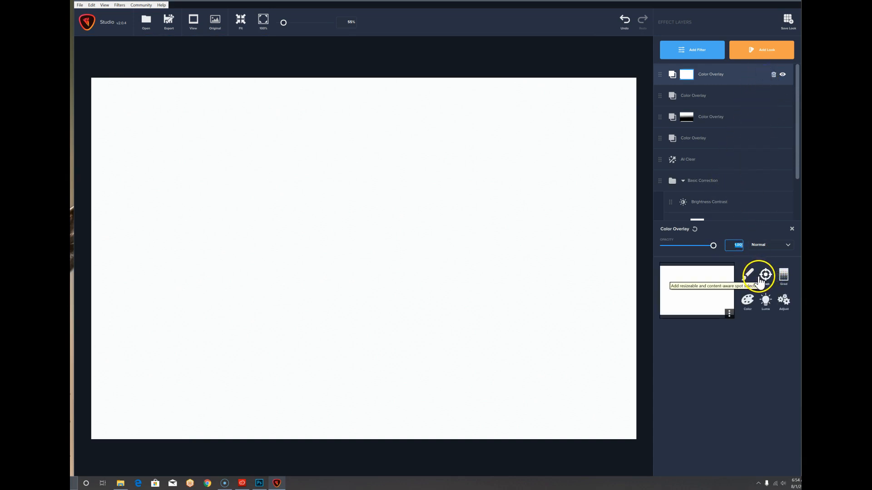
scroll(321, 276, "down", 4)
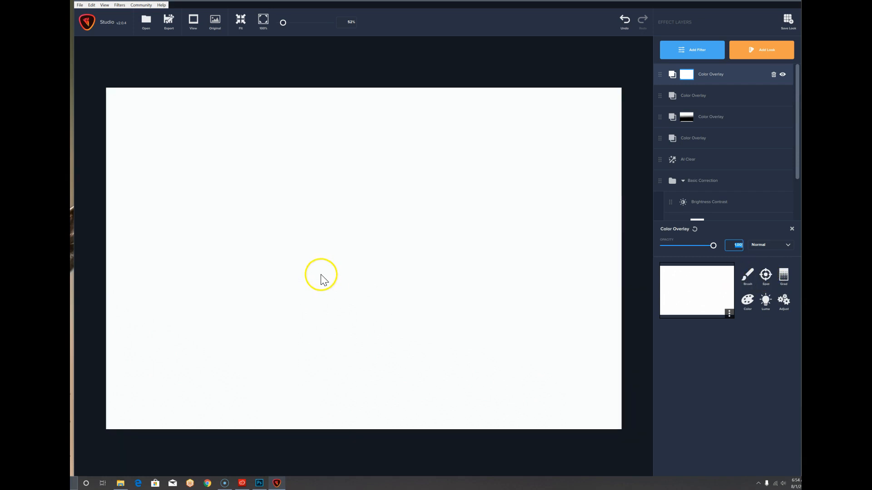
scroll(300, 300, "down", 3)
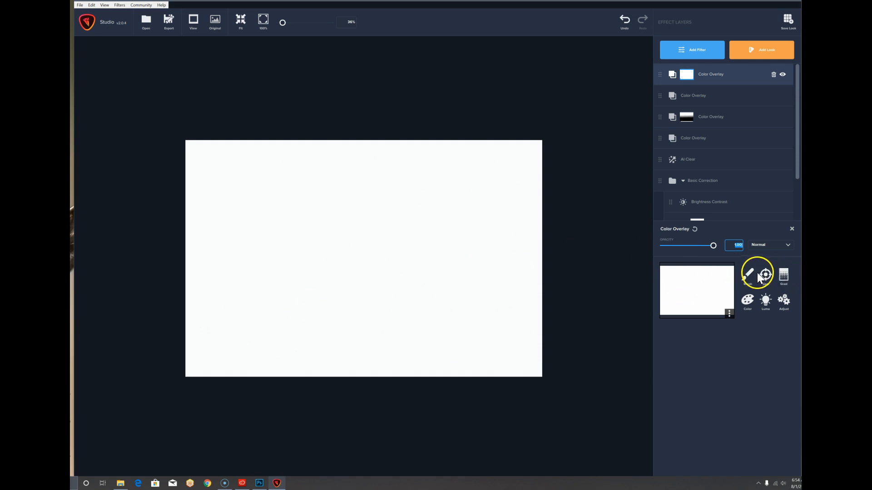
left_click(731, 314)
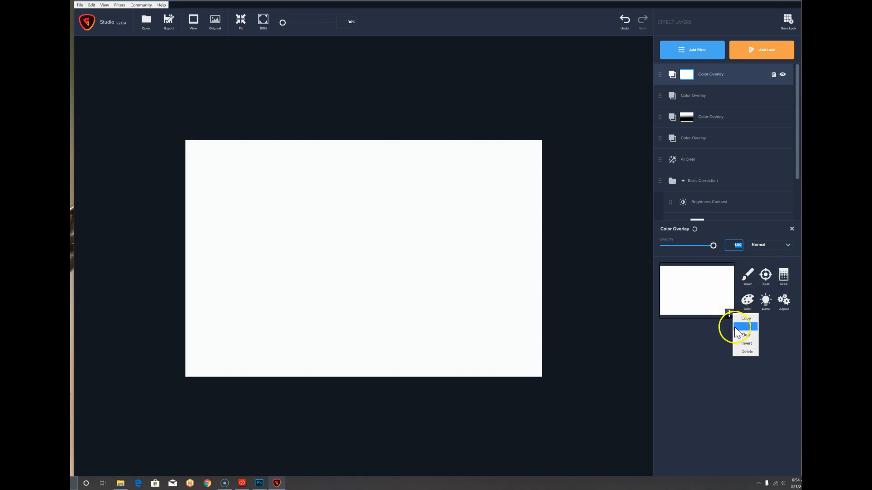
left_click(740, 345)
Step: Place a Spot selection in the mask as a wide ellipse extending past both image sides, with Transparency 1.00 and Edge Aware 0.11
left_click(766, 275)
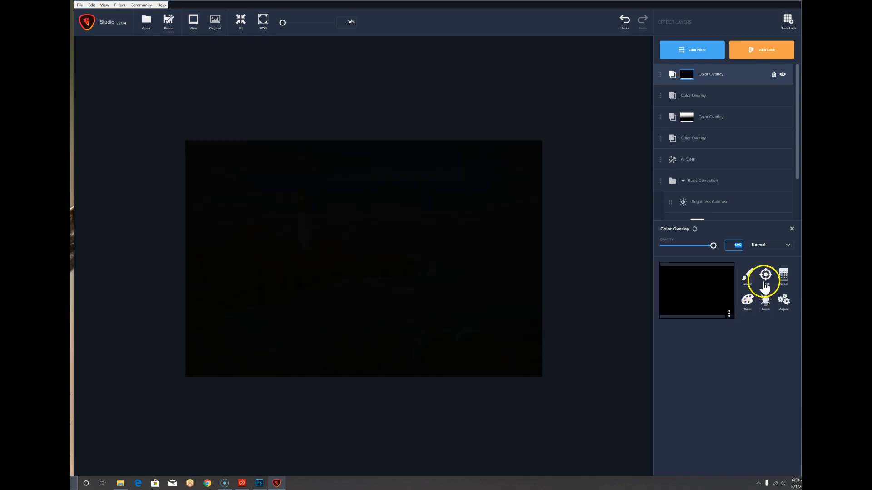
left_click_drag(422, 257, 589, 258)
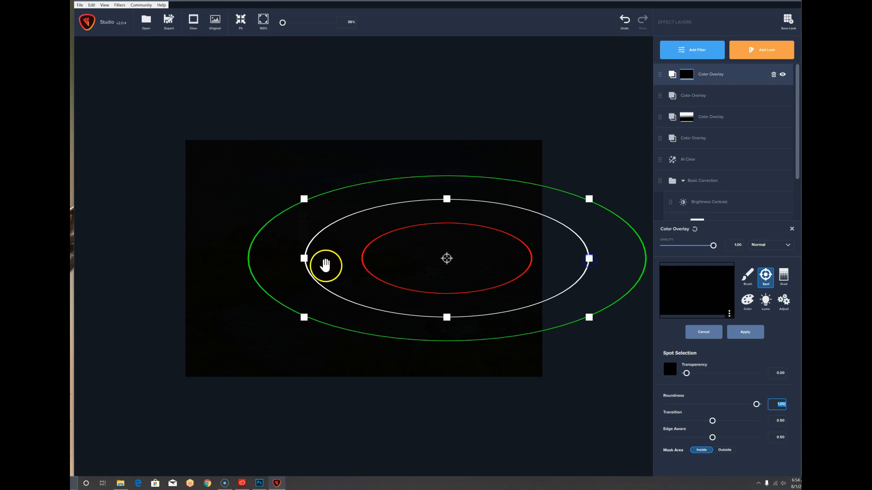
left_click_drag(305, 259, 140, 248)
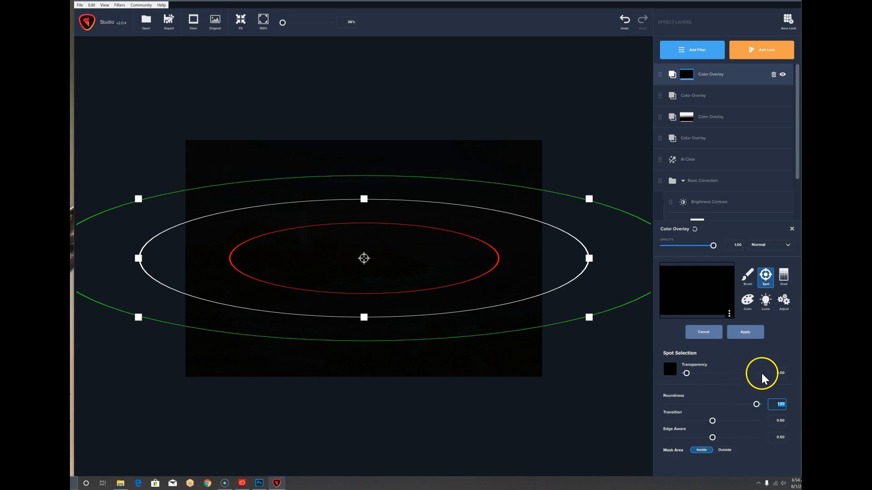
left_click_drag(686, 374, 762, 371)
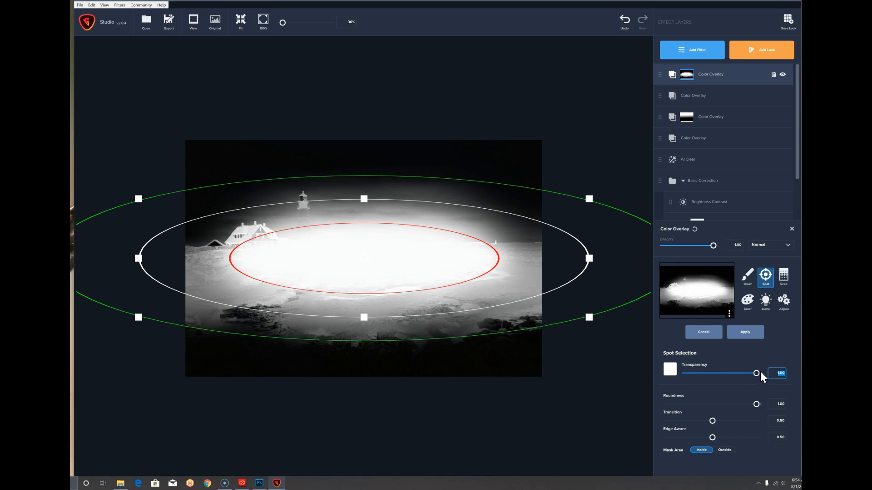
left_click_drag(714, 434, 682, 435)
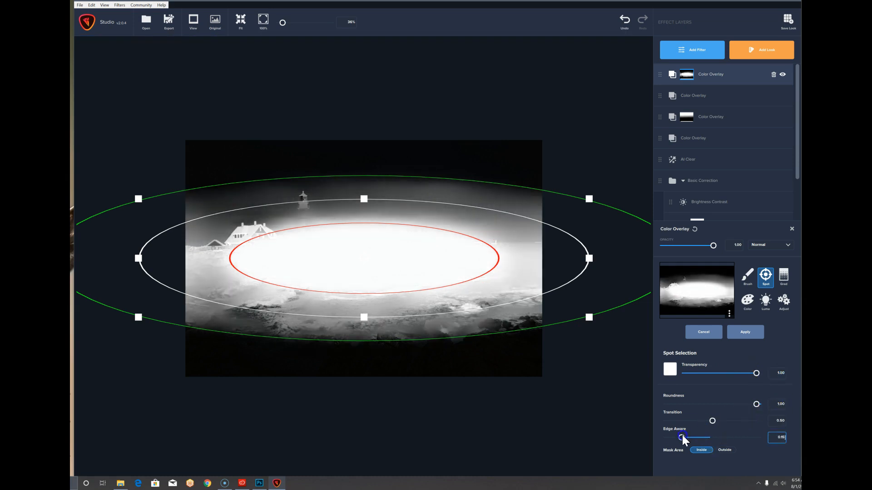
left_click_drag(682, 435, 676, 436)
Step: Flatten the spot ellipse vertically, shift it up slightly to sit around the horizon, and apply it to the mask
left_click_drag(365, 317, 364, 302)
left_click(363, 200)
left_click_drag(363, 197, 363, 205)
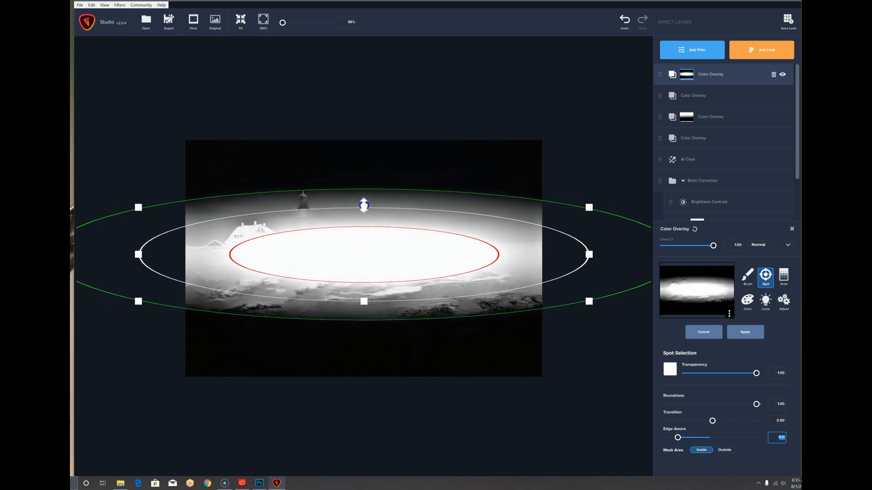
left_click_drag(366, 301, 367, 304)
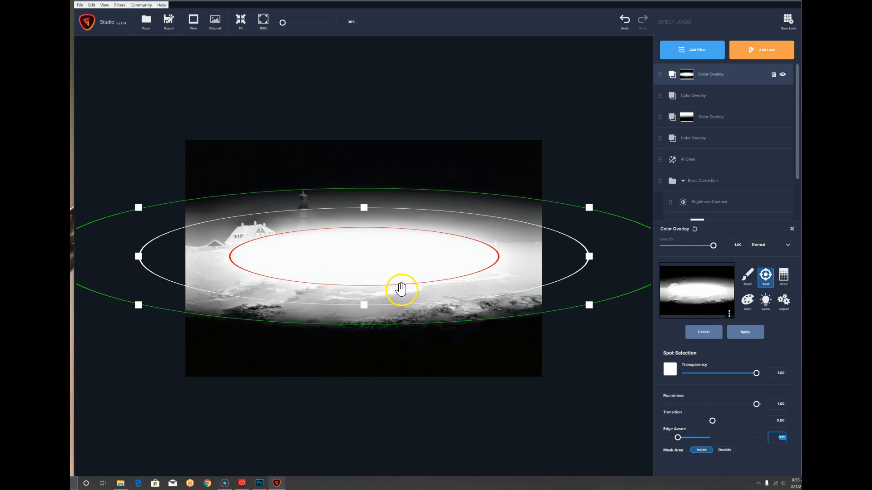
left_click_drag(368, 255, 374, 245)
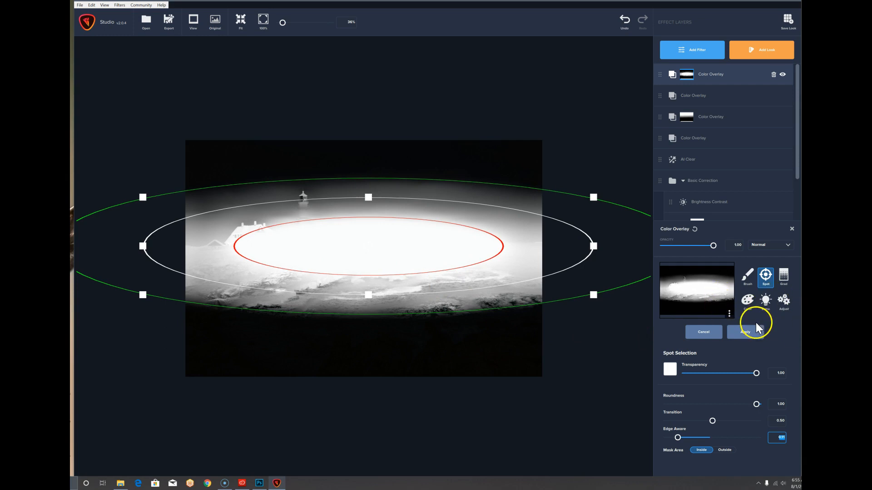
left_click(750, 333)
left_click(748, 300)
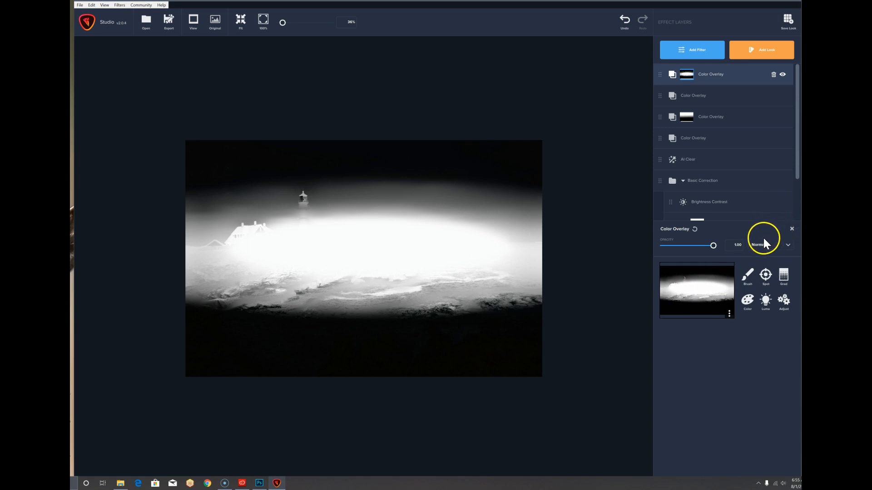
Step: Set the blend mode of the spot-masked white color overlay to Overlay
left_click(754, 75)
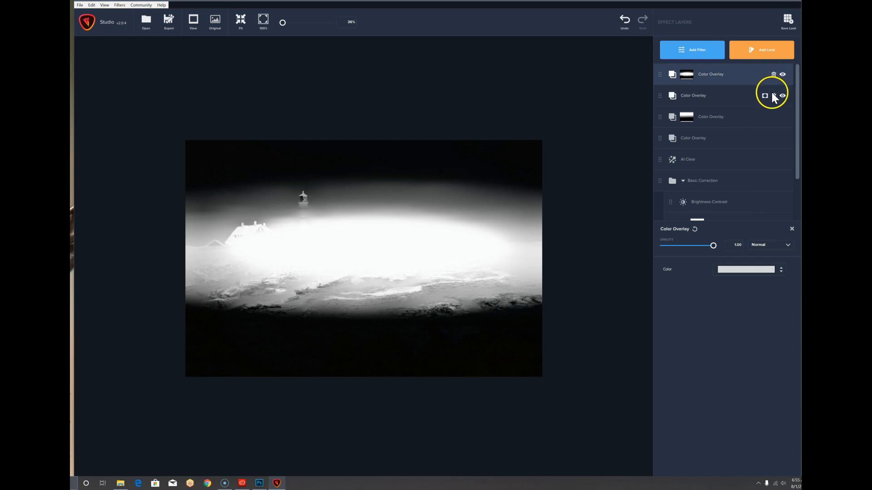
left_click(778, 245)
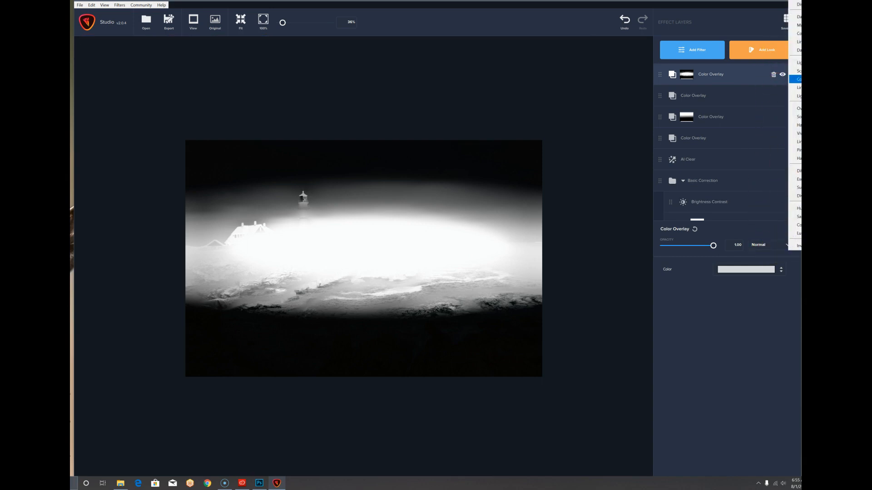
left_click(798, 108)
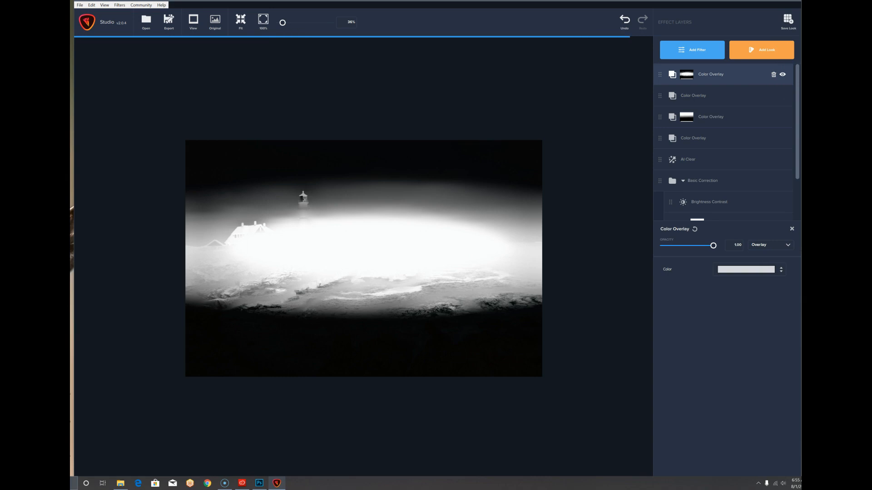
Step: Set the black color overlay's blend mode to Overlay
left_click(728, 91)
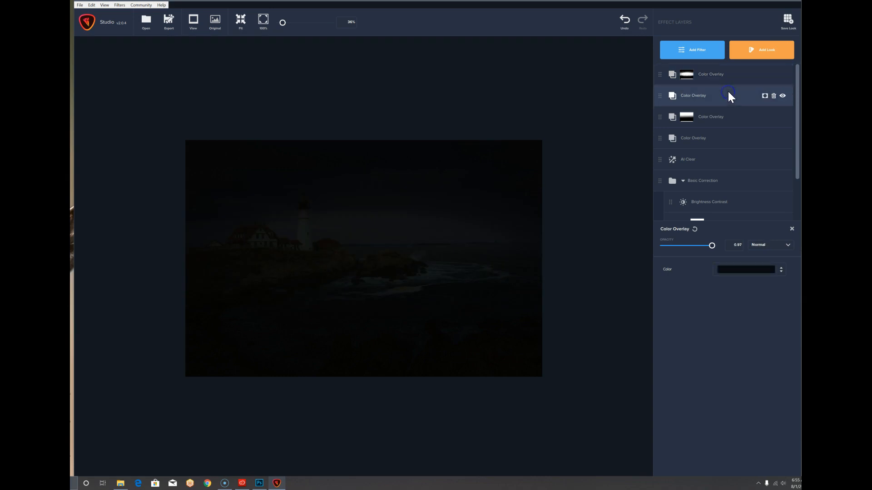
left_click(776, 246)
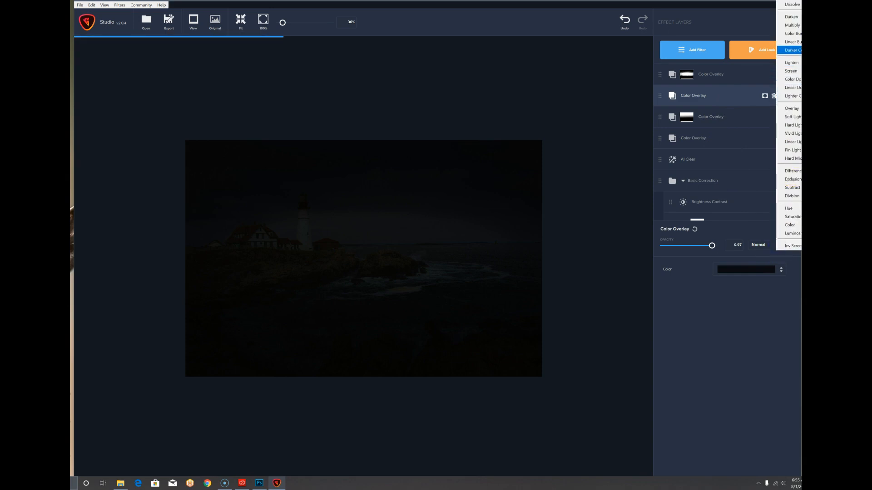
left_click(791, 107)
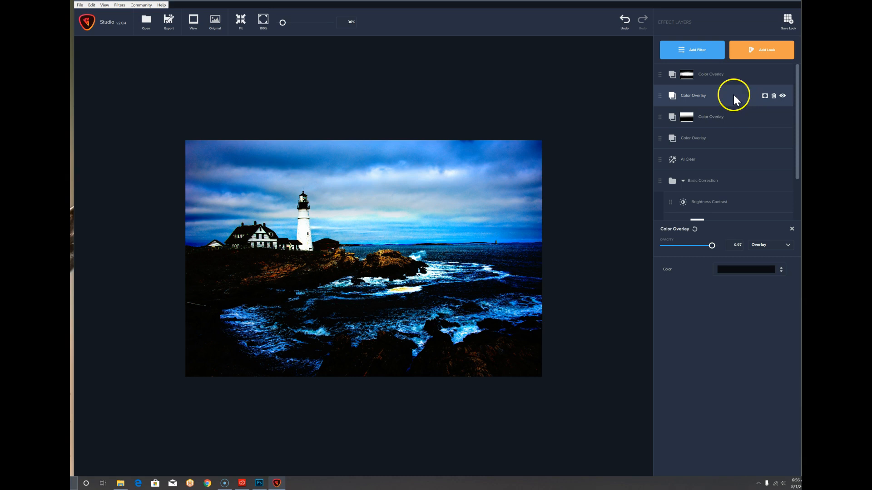
Step: Lower the black color overlay's opacity to 0.29 and the spot-masked white color overlay's opacity to about 0.20
left_click(679, 245)
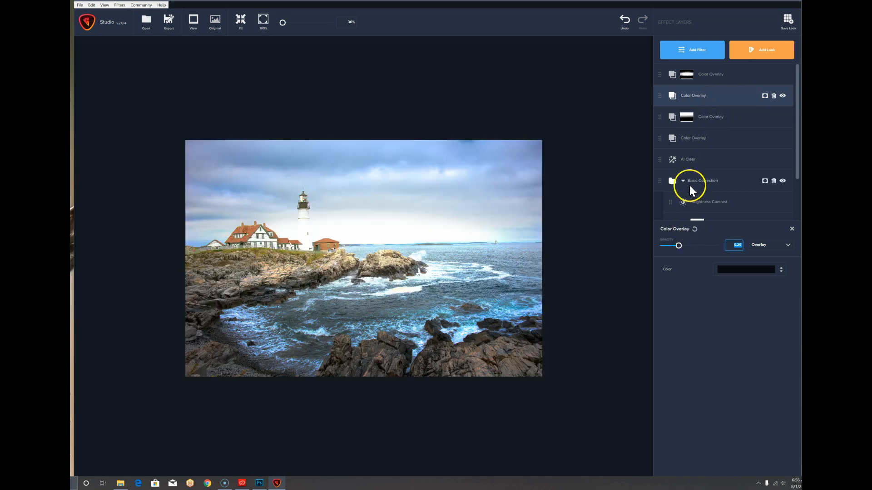
left_click(716, 75)
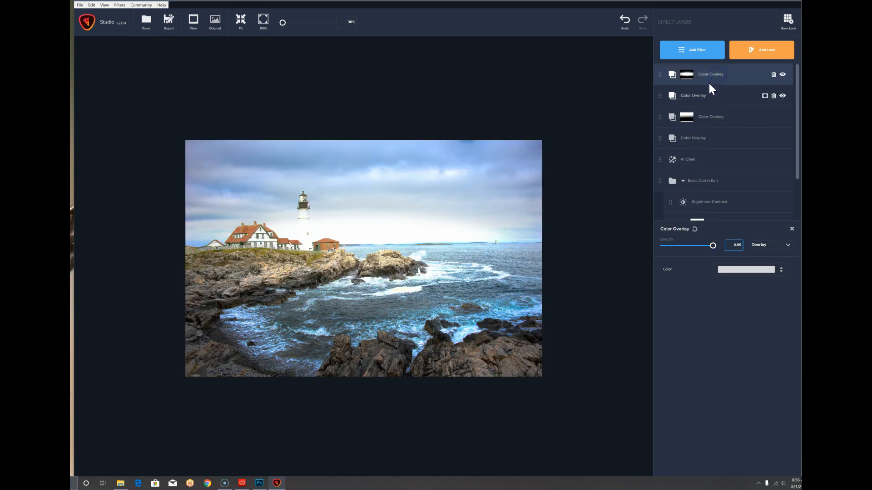
left_click(680, 246)
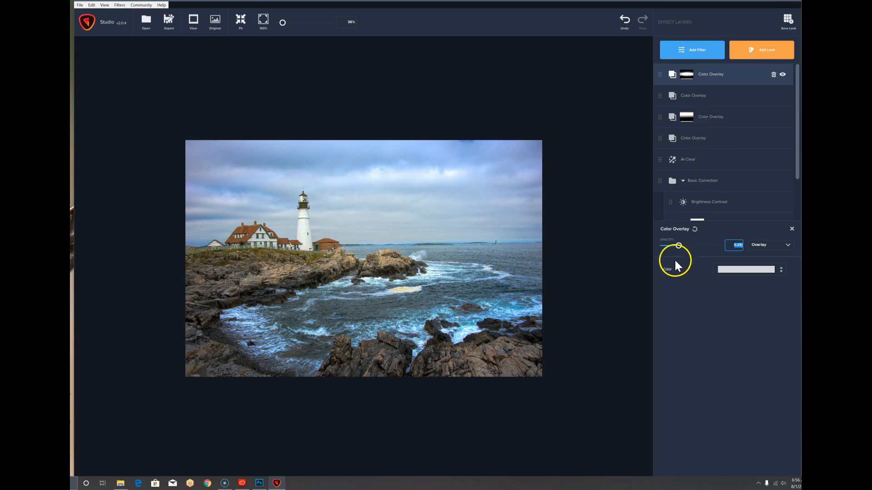
left_click_drag(678, 242, 673, 246)
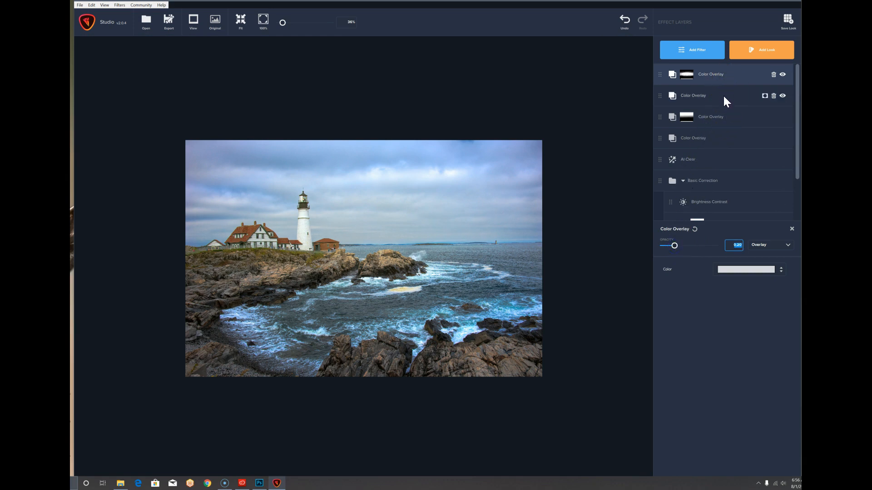
left_click_drag(675, 241, 672, 245)
left_click(792, 229)
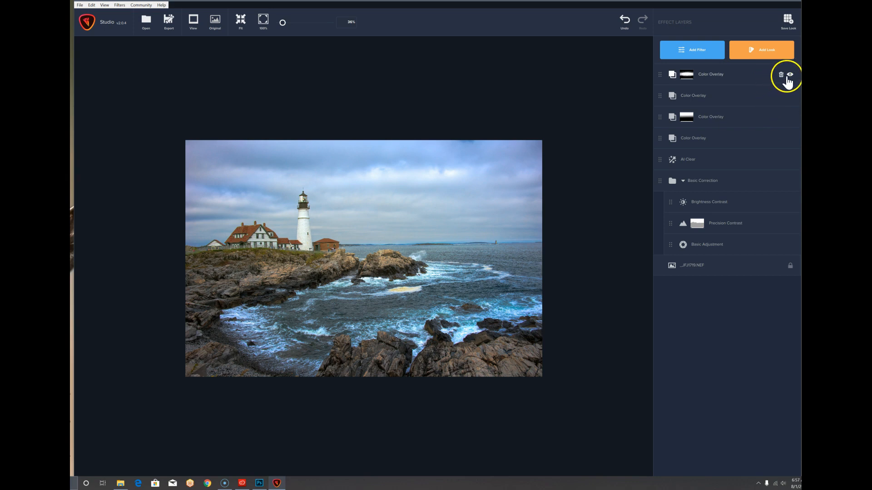
Step: Hide all four Color Overlay layers, AI Clear and the Basic Correction group to view the unedited photo
left_click(790, 75)
left_click(790, 95)
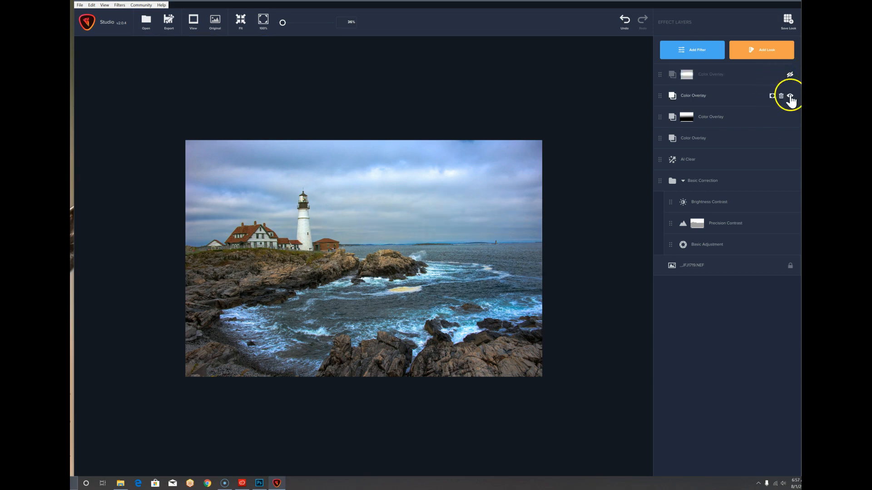
left_click(790, 117)
left_click(790, 139)
left_click(790, 160)
left_click(789, 180)
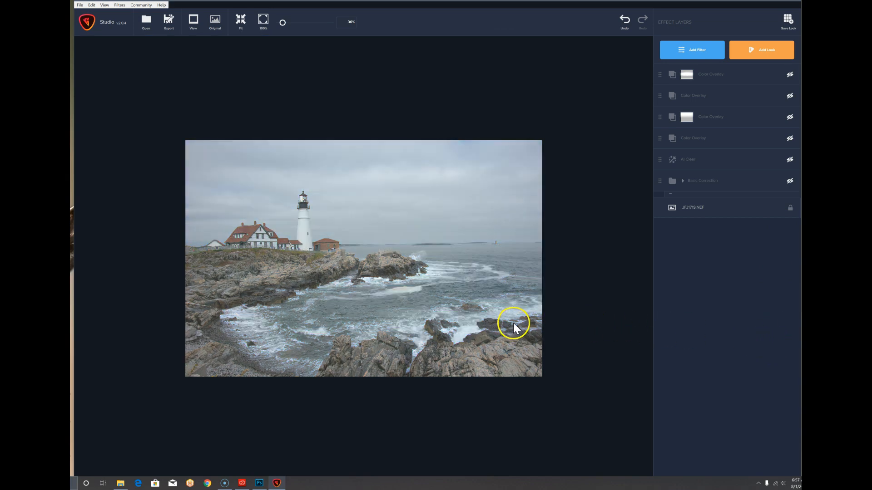
Step: Show the Basic Correction group and AI Clear again to examine their effect on the photo up close
left_click(790, 182)
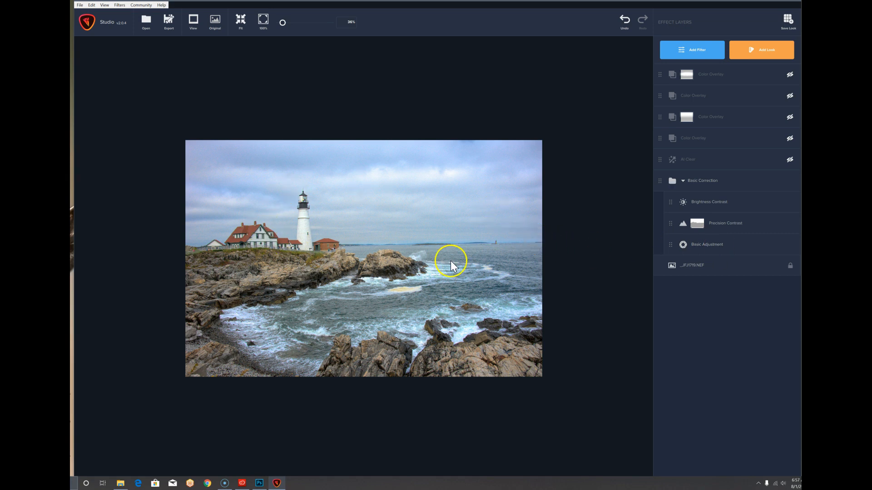
left_click(789, 159)
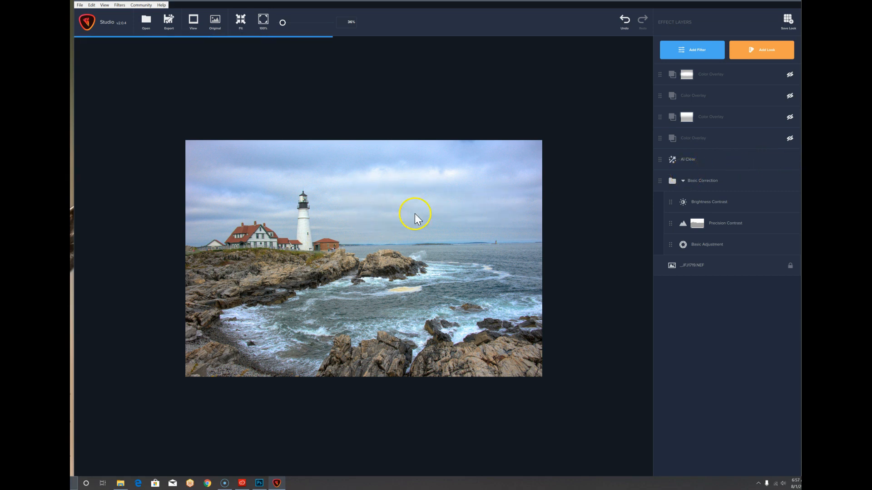
scroll(418, 189, "up", 3)
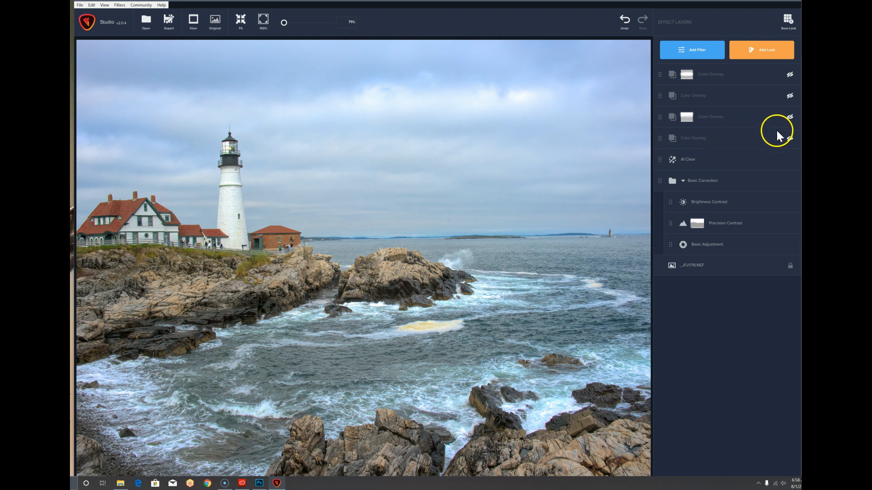
Step: Show the blue, masked yellow, black and spot-masked white color overlays again one by one to compare their effects
left_click(789, 138)
left_click(790, 117)
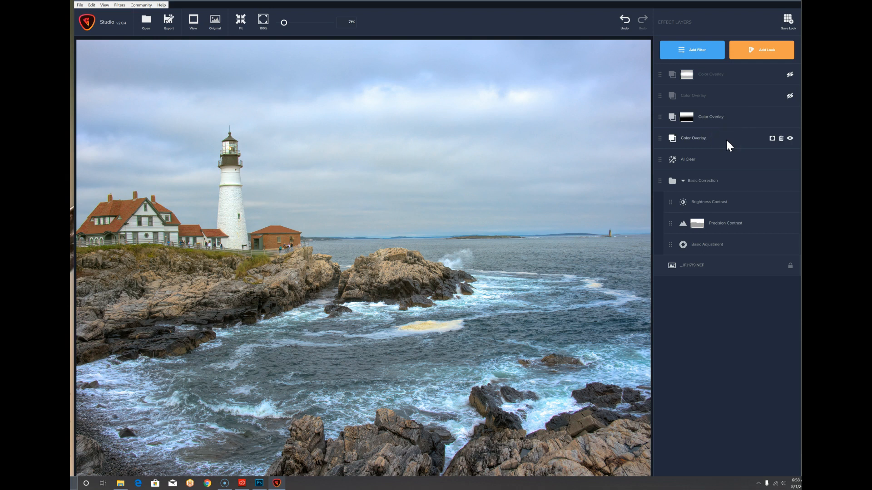
left_click(724, 127)
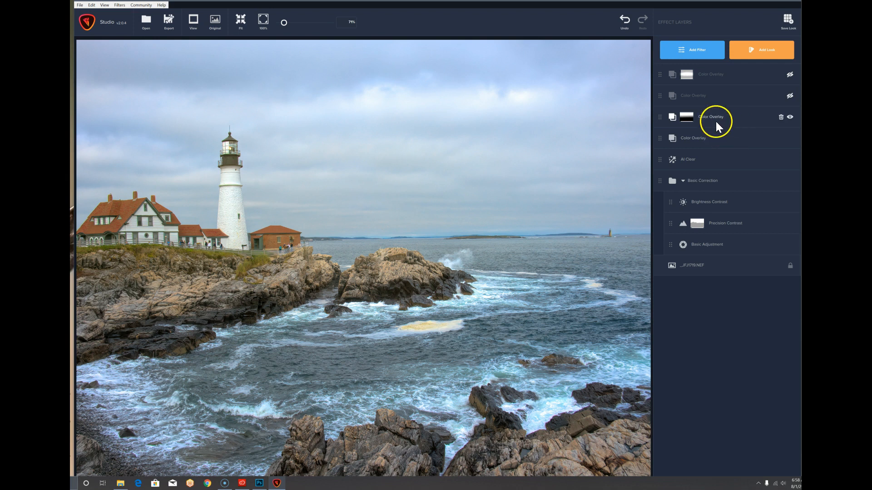
left_click(725, 90)
scroll(583, 139, "down", 3)
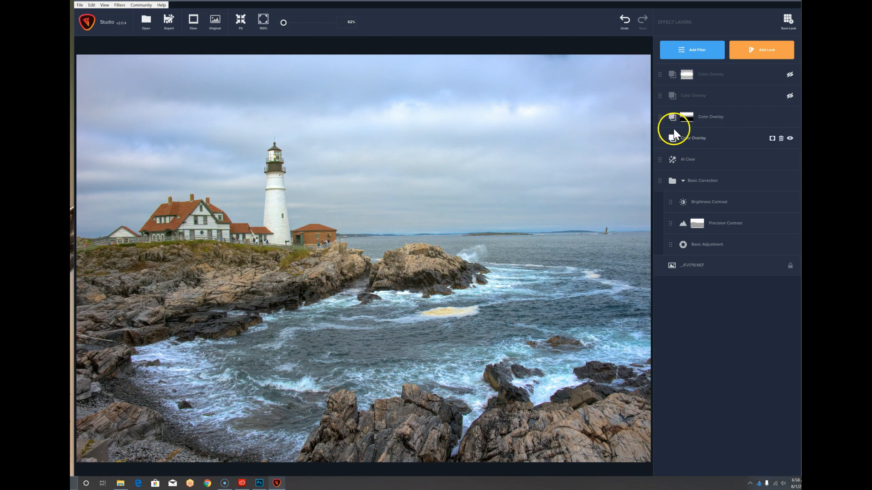
left_click(790, 96)
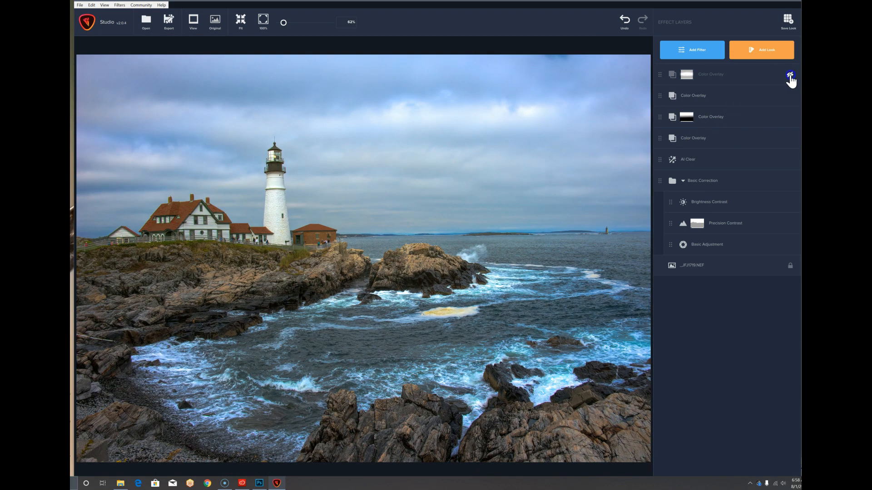
left_click(790, 74)
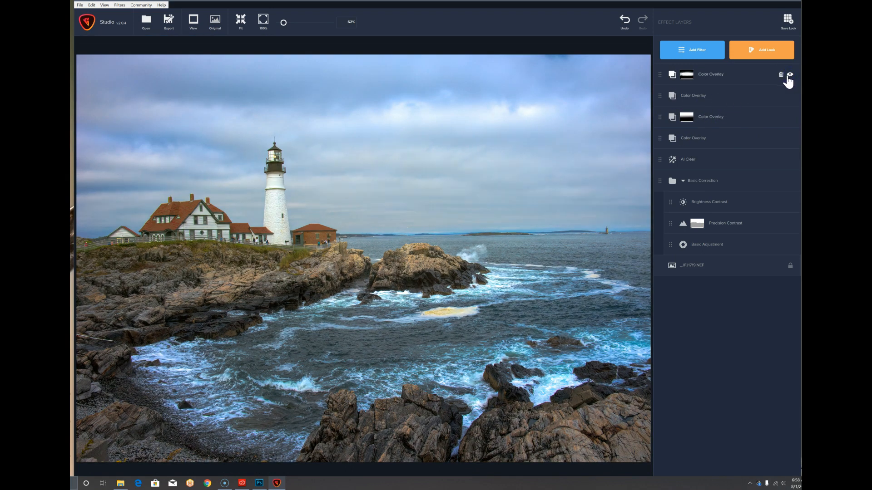